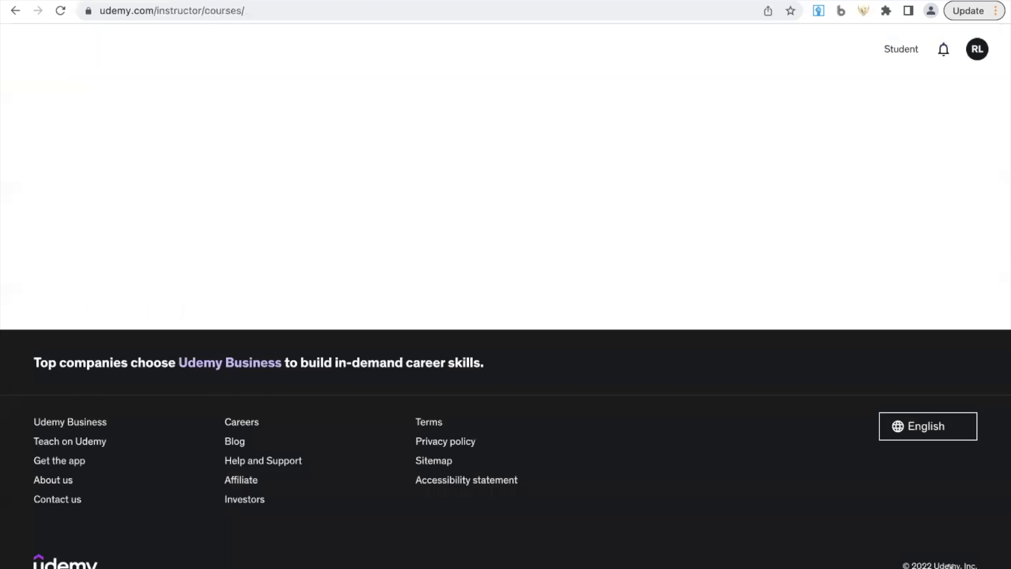
Dismiss the pop-up message from Udemy and look through the instructor resources on the courses page.
{"action": "scroll", "coordinate": [697, 258], "scroll_direction": "down", "scroll_amount": 9}
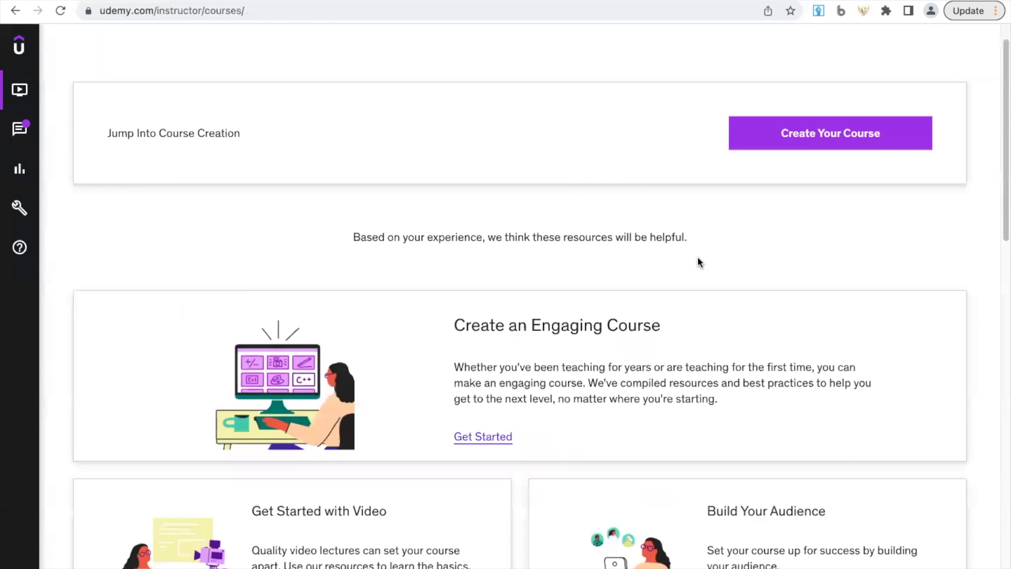
{"action": "scroll", "coordinate": [700, 258], "scroll_direction": "up", "scroll_amount": 10}
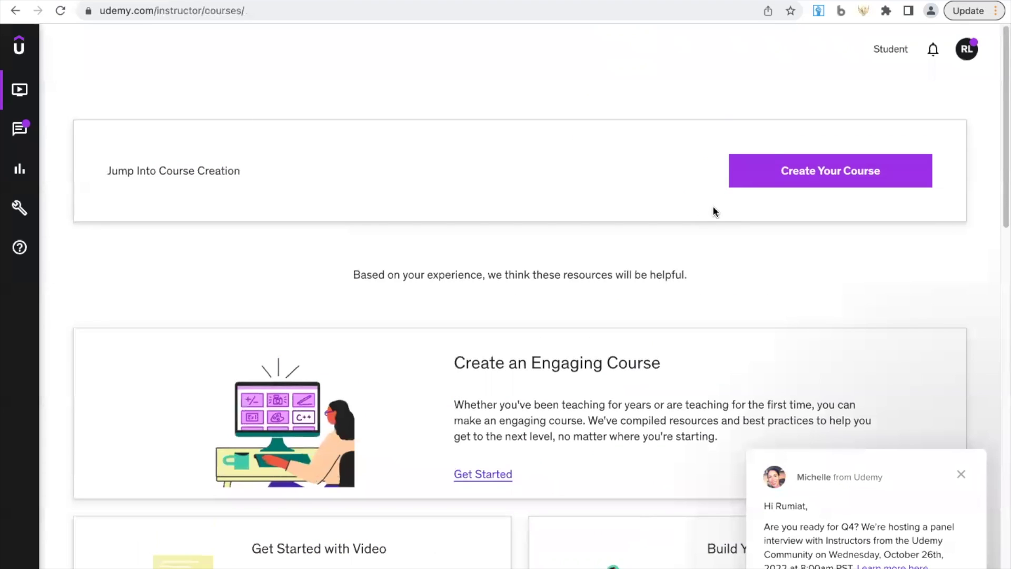
{"action": "left_click", "coordinate": [960, 475]}
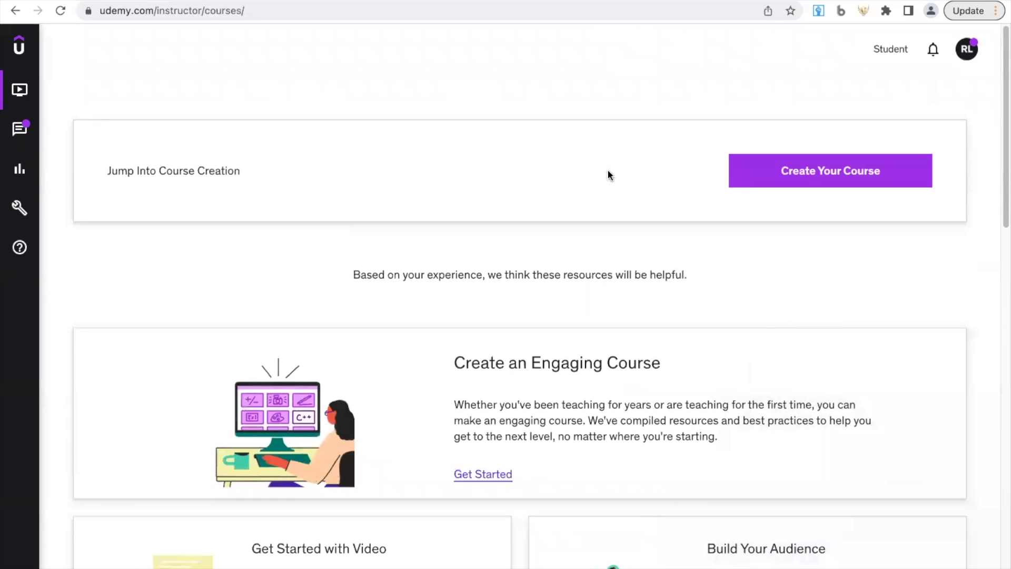
{"action": "scroll", "coordinate": [591, 188], "scroll_direction": "down", "scroll_amount": 15}
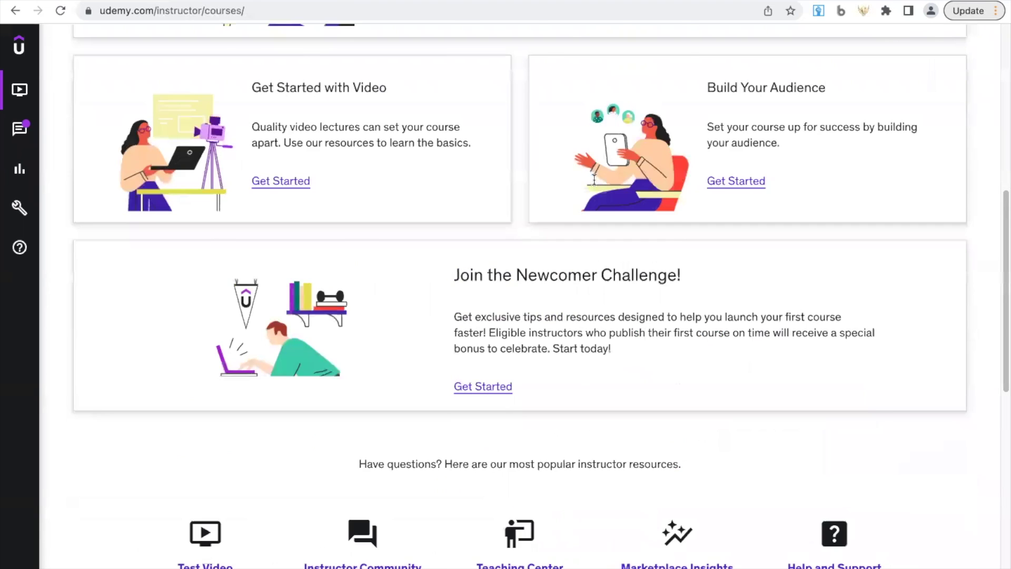
{"action": "scroll", "coordinate": [594, 181], "scroll_direction": "up", "scroll_amount": 15}
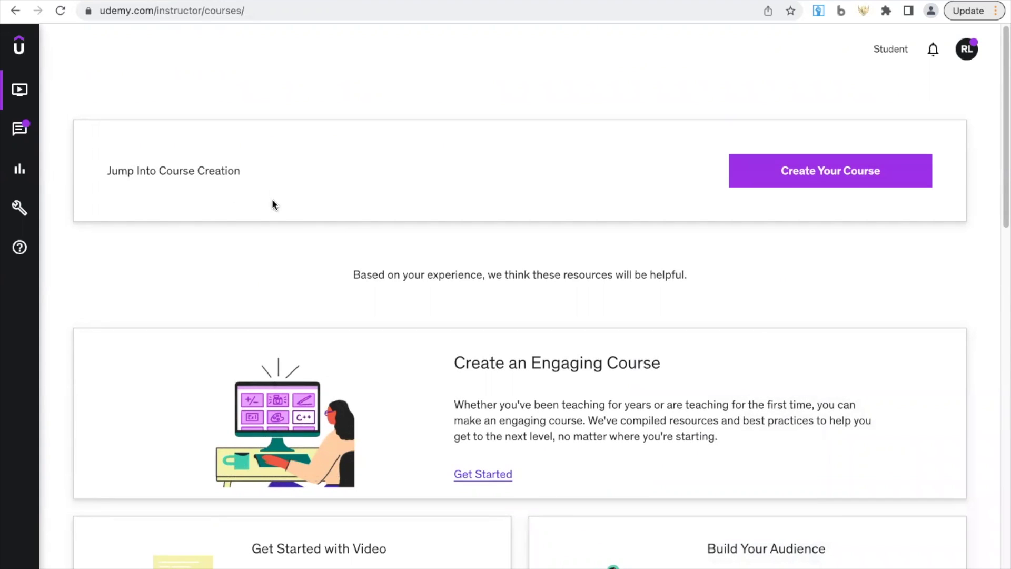
Open the Marketplace Insights tool and go through its three-page introduction until it closes.
{"action": "mouse_move", "coordinate": [15, 196]}
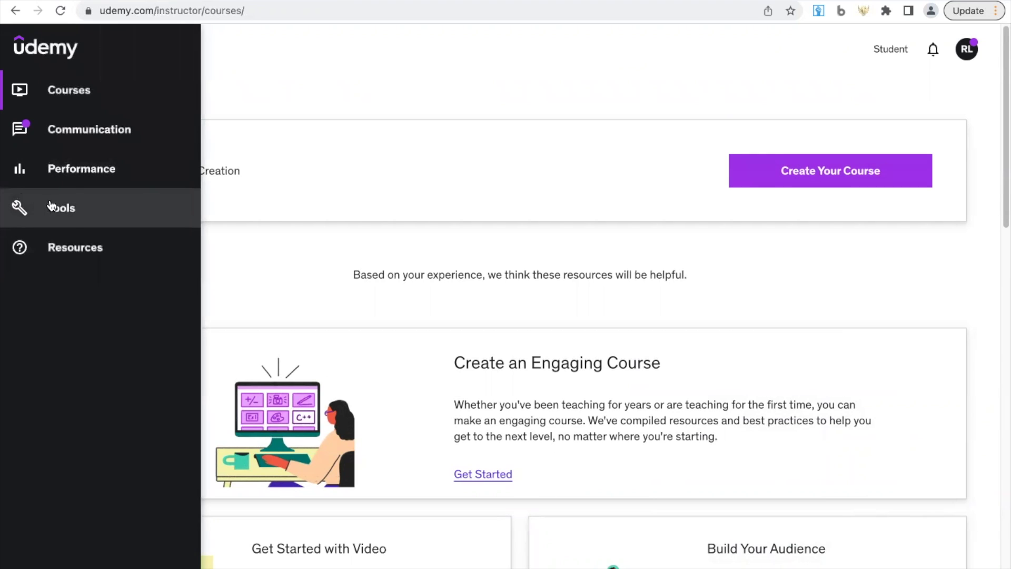
{"action": "left_click", "coordinate": [65, 216]}
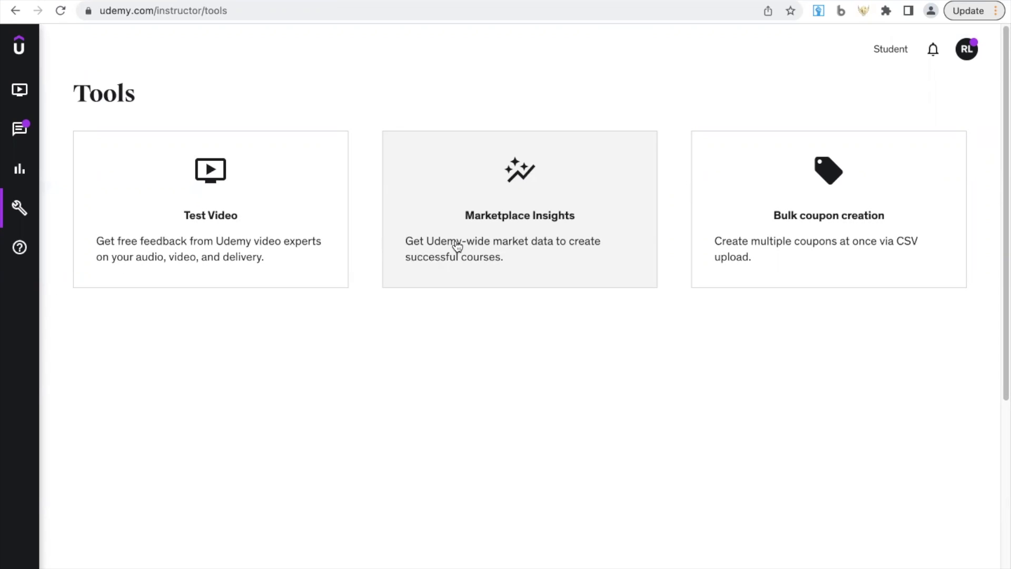
{"action": "left_click", "coordinate": [456, 244]}
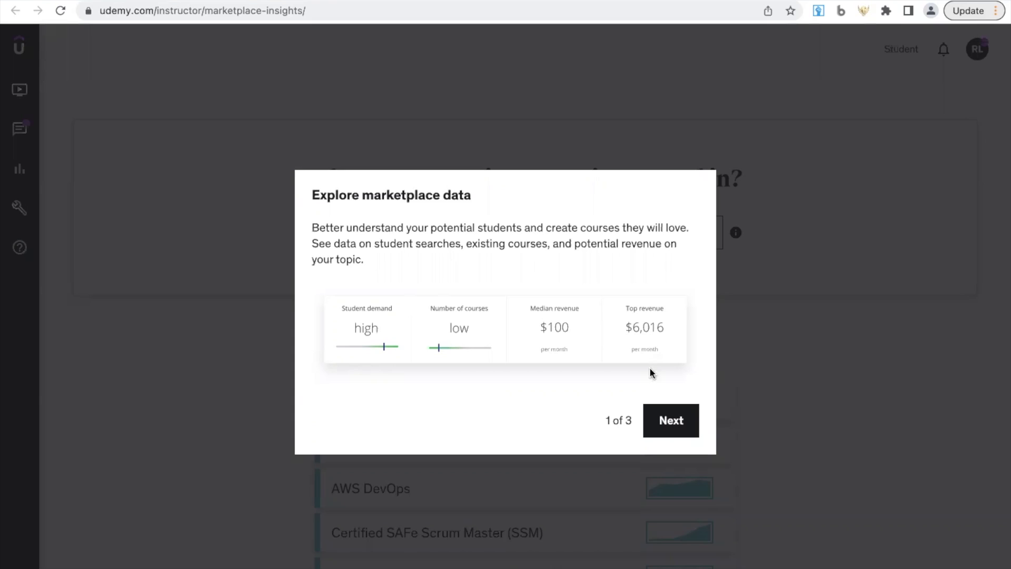
{"action": "left_click", "coordinate": [666, 427]}
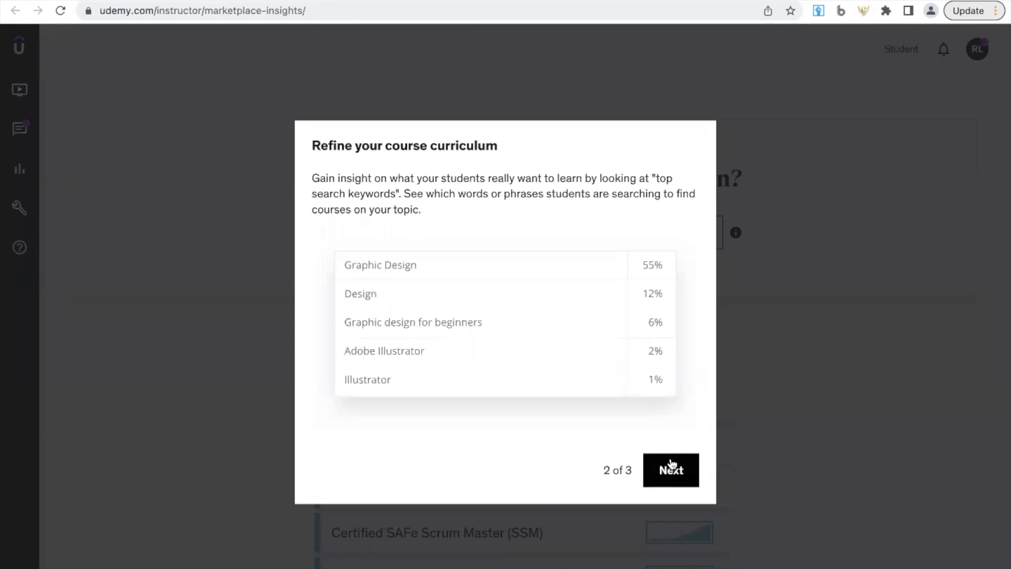
{"action": "left_click", "coordinate": [669, 470]}
{"action": "left_click", "coordinate": [671, 493]}
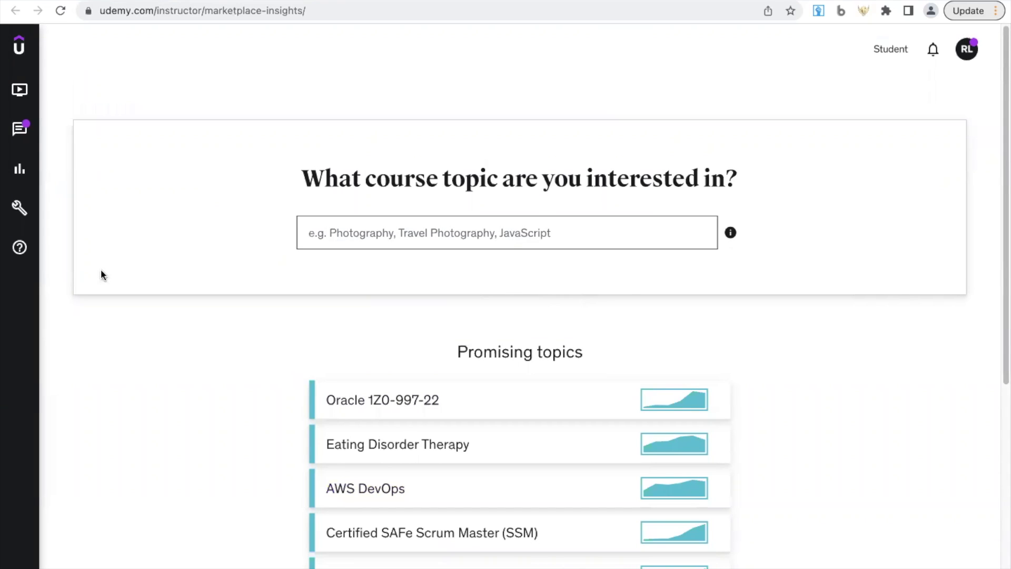
Look up the course topic Cyber Security and examine its student demand and number of courses.
{"action": "type", "text": "cyber sec"}
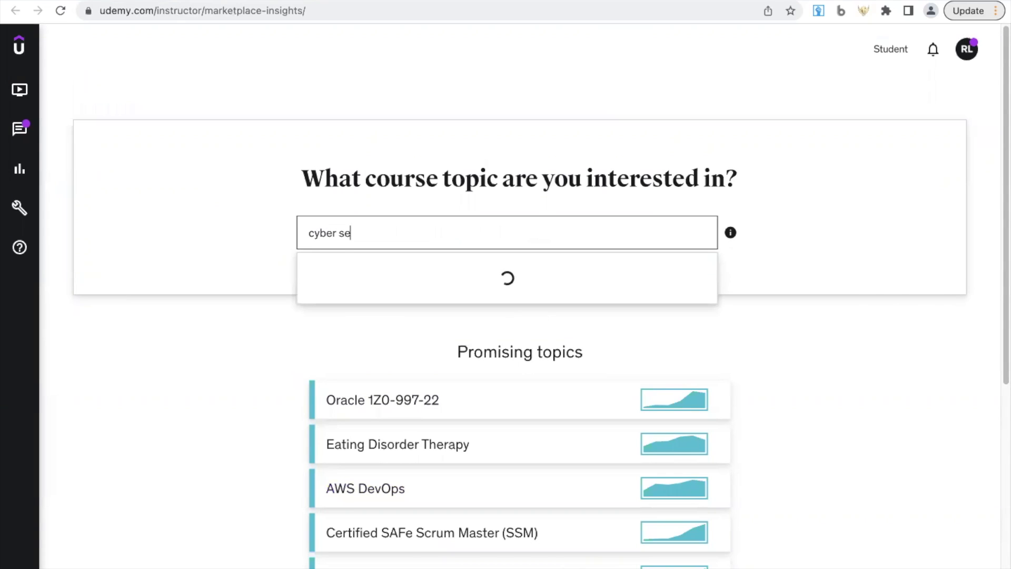
{"action": "left_click", "coordinate": [327, 275]}
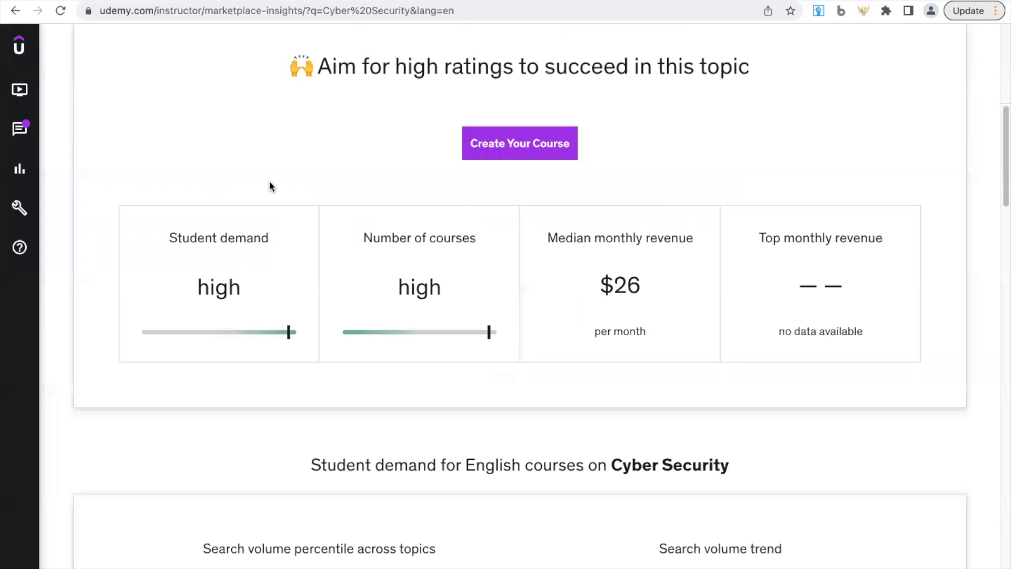
{"action": "mouse_move", "coordinate": [232, 372]}
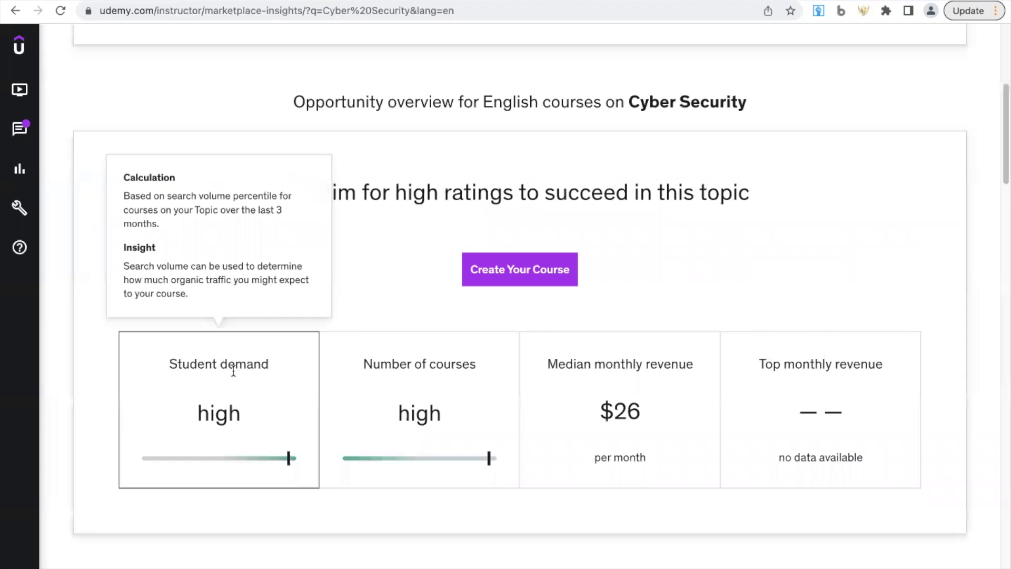
{"action": "mouse_move", "coordinate": [406, 387]}
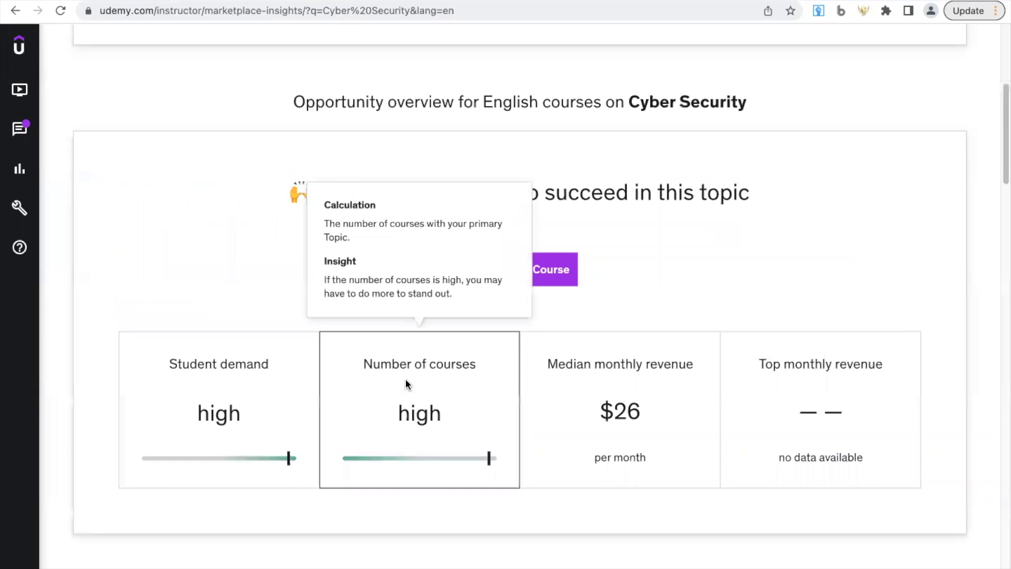
{"action": "scroll", "coordinate": [752, 260], "scroll_direction": "up", "scroll_amount": 2}
{"action": "scroll", "coordinate": [506, 304], "scroll_direction": "up", "scroll_amount": 1}
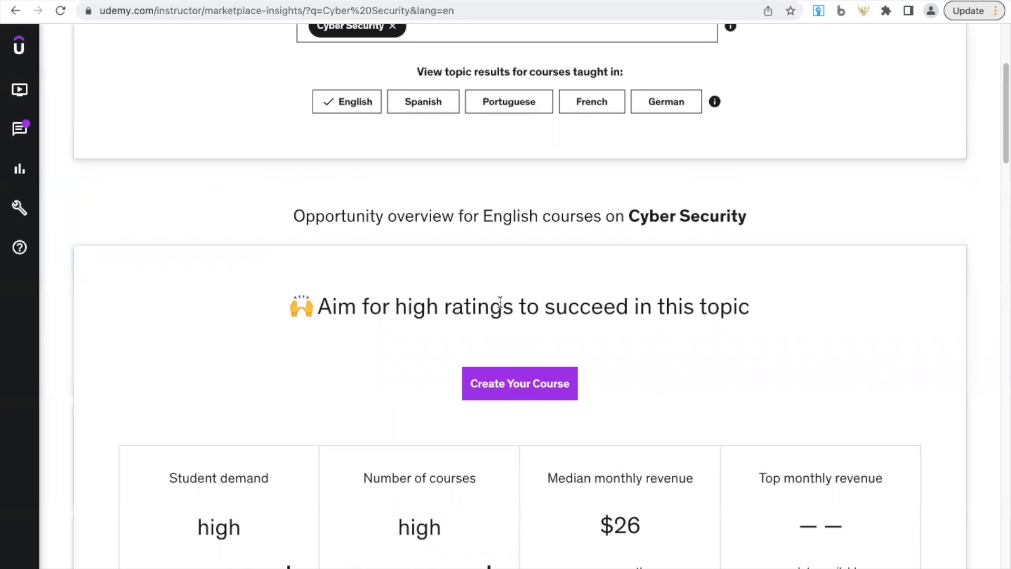
{"action": "scroll", "coordinate": [509, 302], "scroll_direction": "up", "scroll_amount": 3}
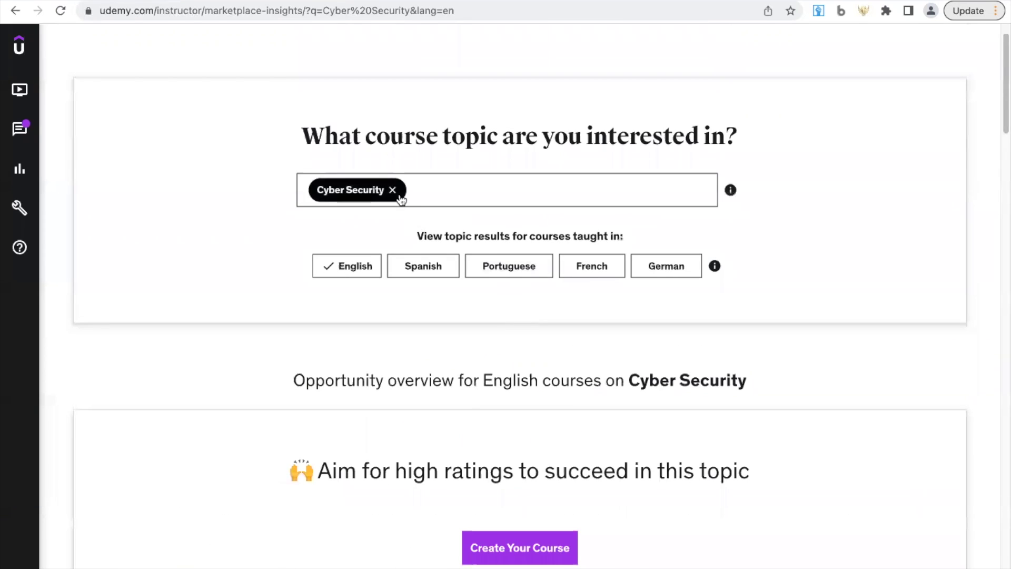
Replace the topic with Cloud Security and examine its opportunity overview for student demand and number of courses.
{"action": "left_click", "coordinate": [393, 191]}
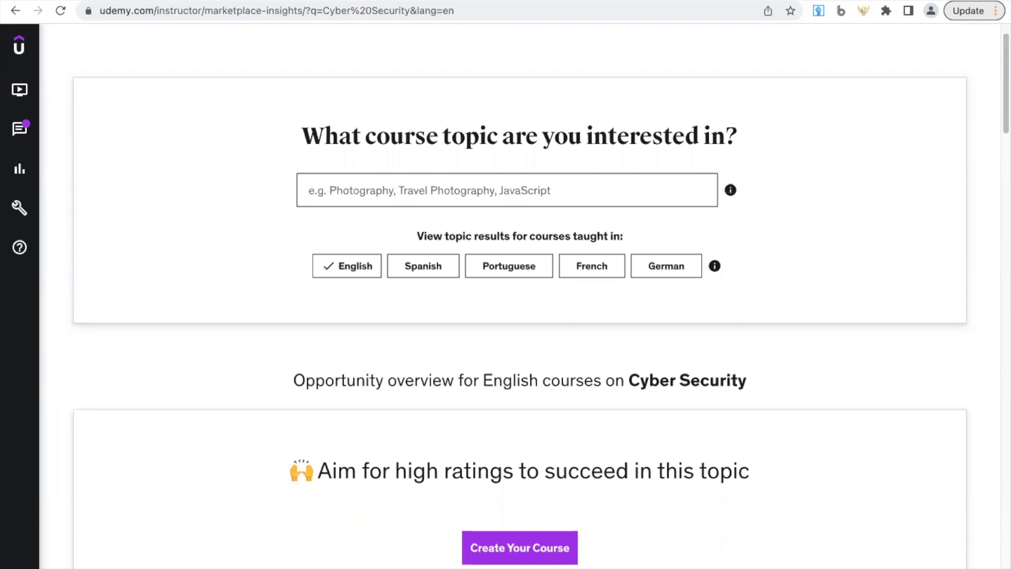
{"action": "type", "text": "cloud sec"}
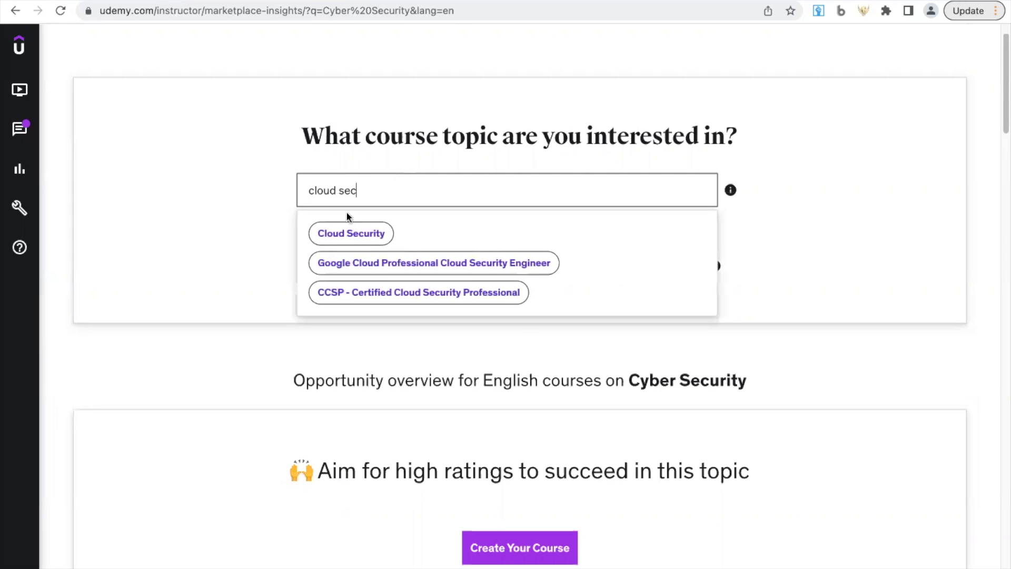
{"action": "left_click", "coordinate": [343, 232]}
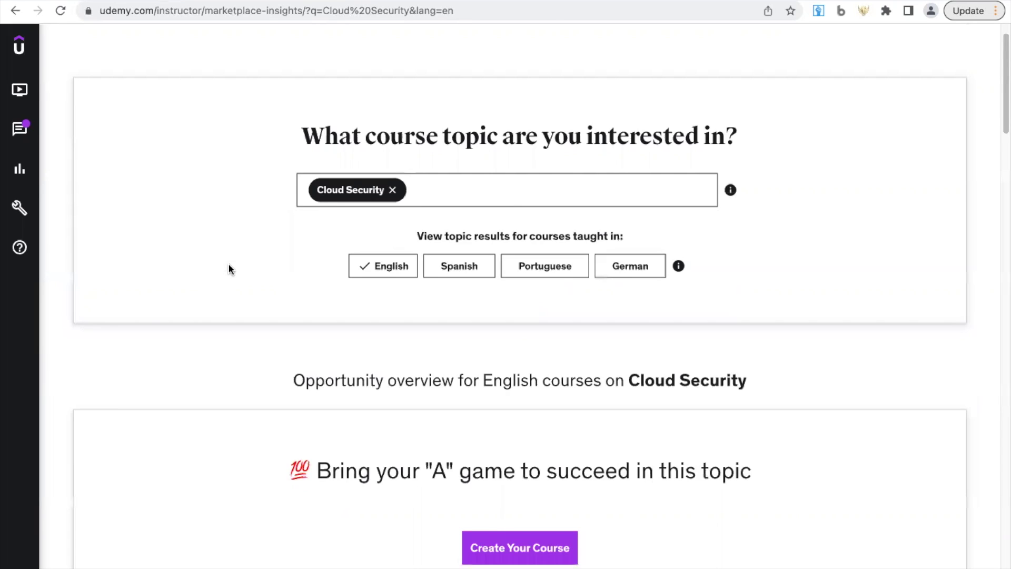
{"action": "scroll", "coordinate": [232, 264], "scroll_direction": "down", "scroll_amount": 6}
{"action": "scroll", "coordinate": [233, 263], "scroll_direction": "up", "scroll_amount": 2}
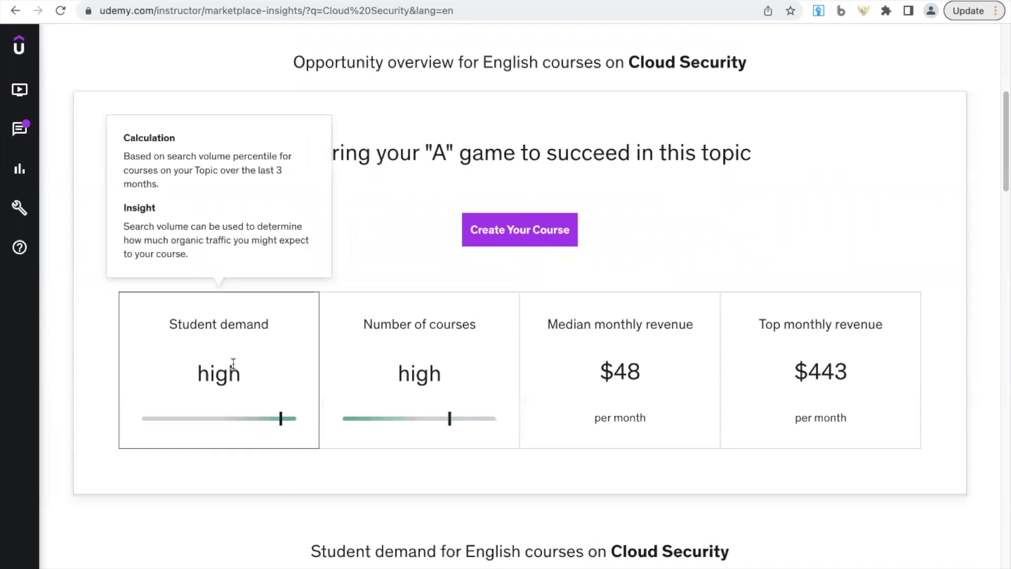
{"action": "mouse_move", "coordinate": [397, 363]}
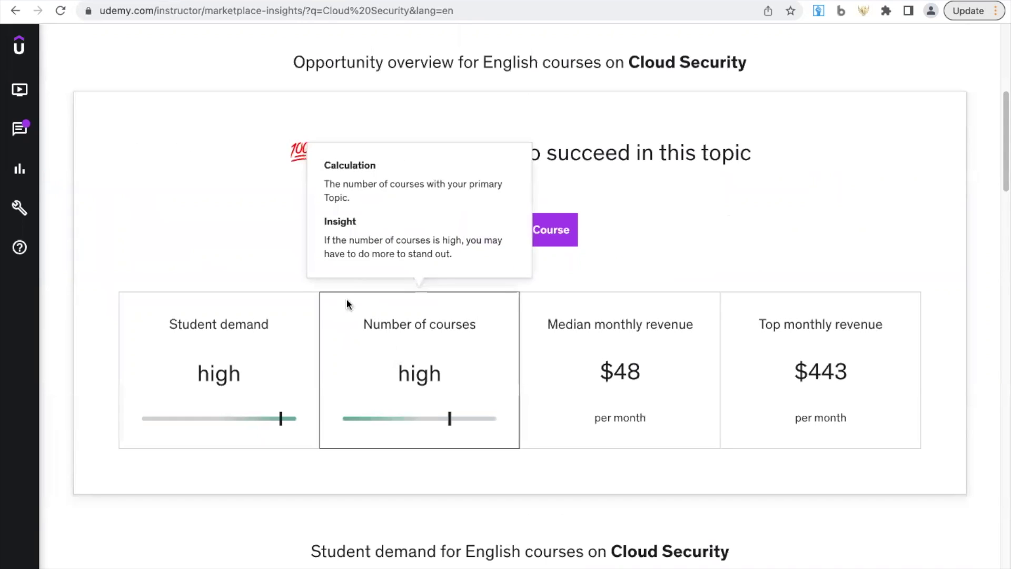
{"action": "scroll", "coordinate": [284, 281], "scroll_direction": "up", "scroll_amount": 1}
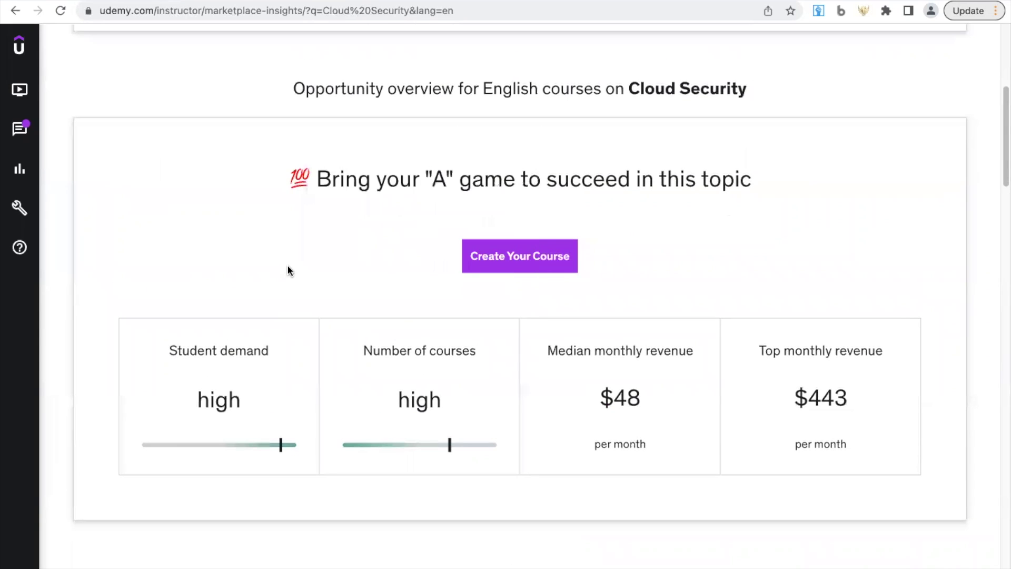
{"action": "scroll", "coordinate": [289, 271], "scroll_direction": "up", "scroll_amount": 3}
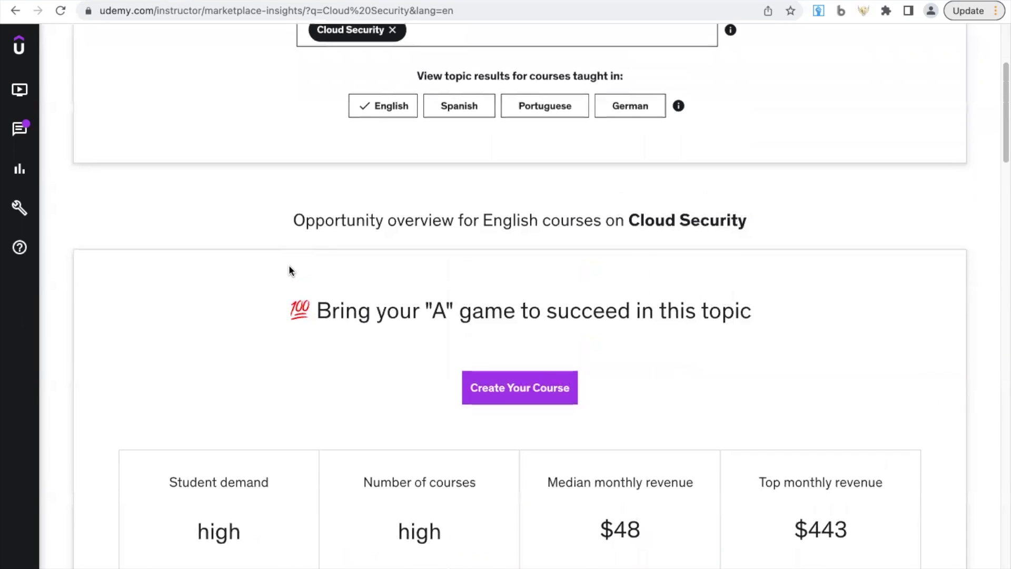
{"action": "scroll", "coordinate": [290, 266], "scroll_direction": "up", "scroll_amount": 4}
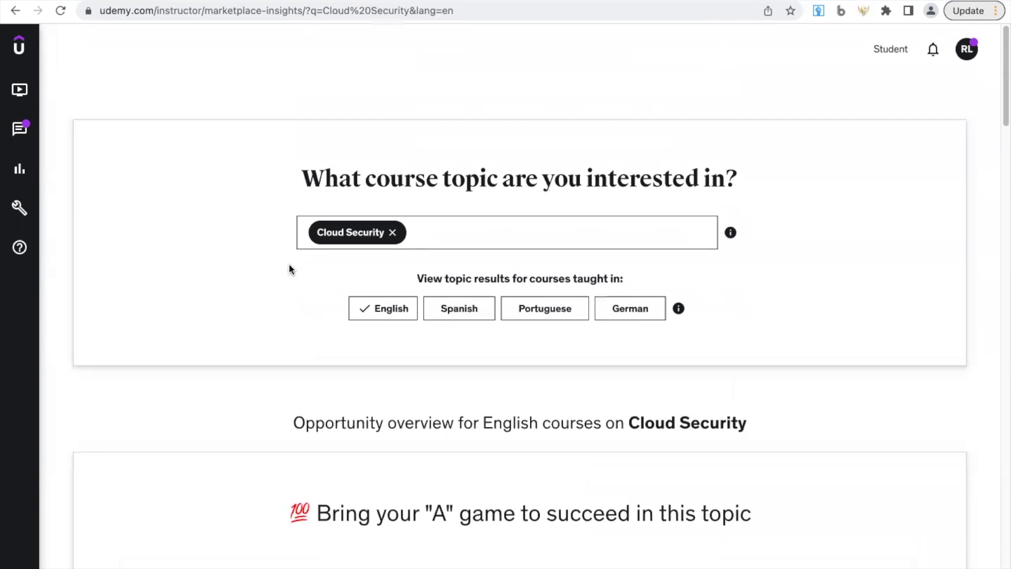
Switch the topic to CISSP - Certified Information Systems Security Professional and check its student demand in the opportunity overview.
{"action": "left_click", "coordinate": [392, 232]}
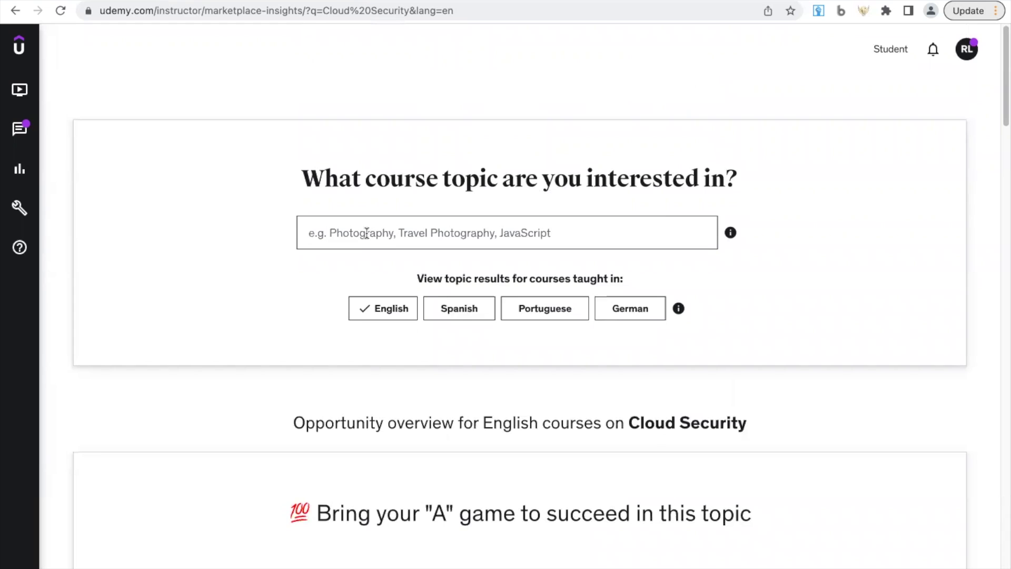
{"action": "type", "text": "cissp"}
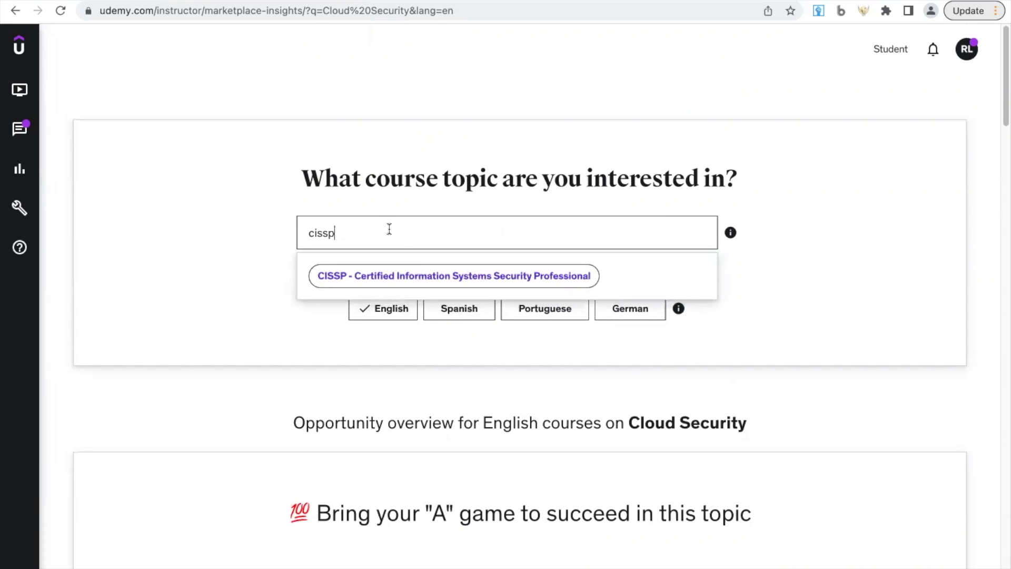
{"action": "left_click", "coordinate": [414, 271]}
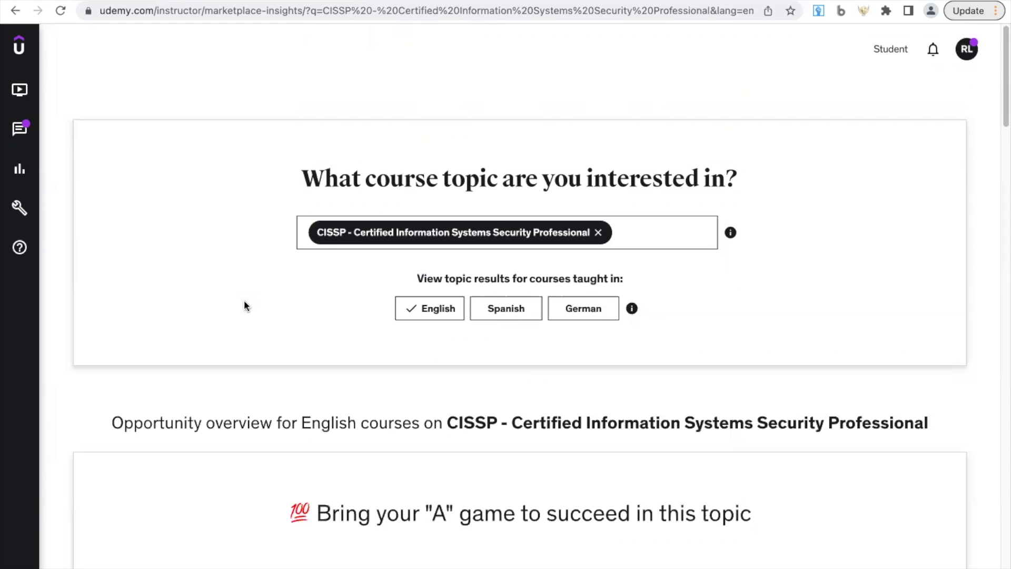
{"action": "scroll", "coordinate": [244, 305], "scroll_direction": "down", "scroll_amount": 6}
{"action": "mouse_move", "coordinate": [317, 330]}
{"action": "mouse_move", "coordinate": [254, 347]}
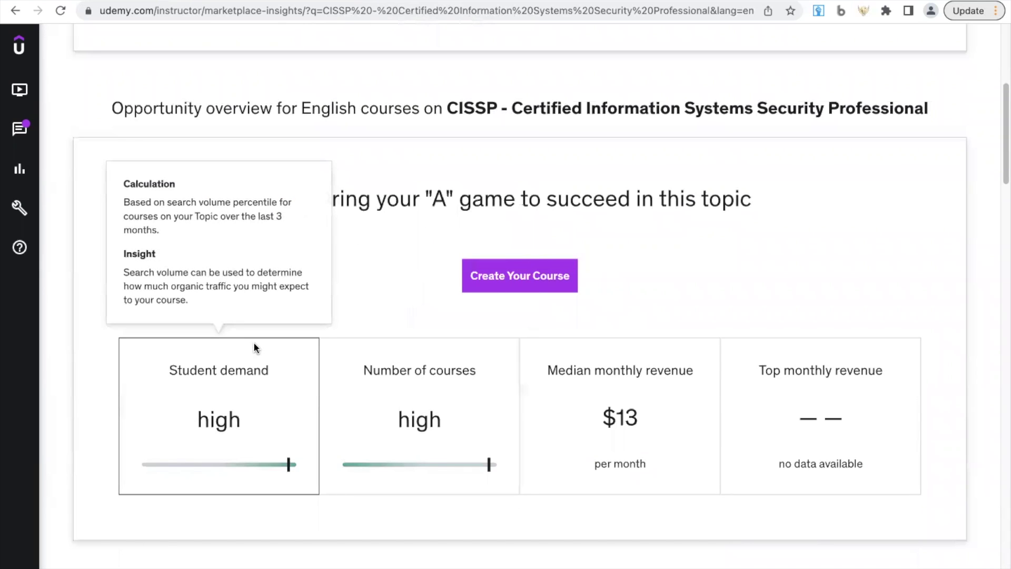
{"action": "scroll", "coordinate": [369, 352], "scroll_direction": "up", "scroll_amount": 6}
Change the topic to AWS Security Services and examine its student demand and number of courses.
{"action": "left_click", "coordinate": [599, 233]}
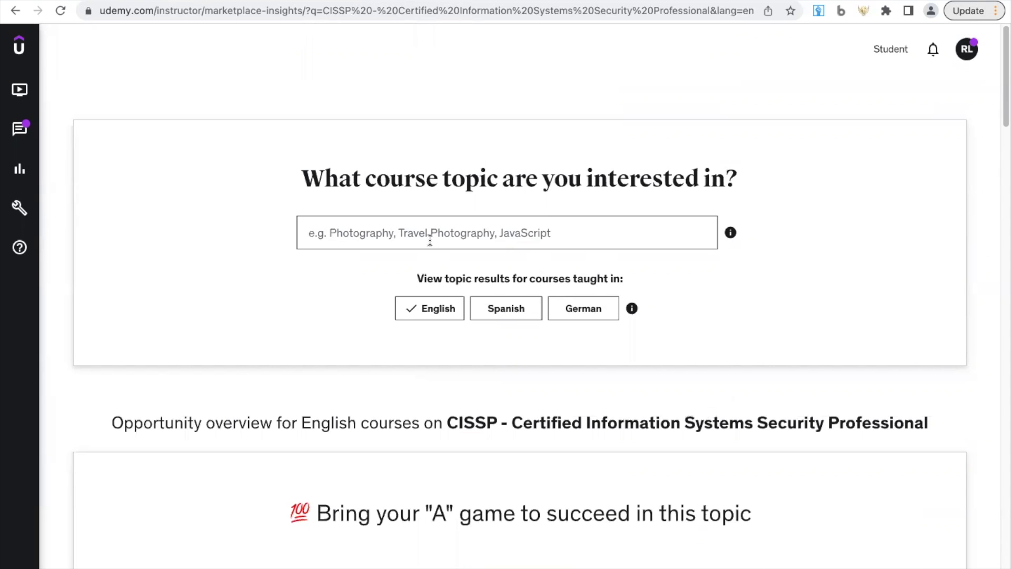
{"action": "type", "text": "aws sec"}
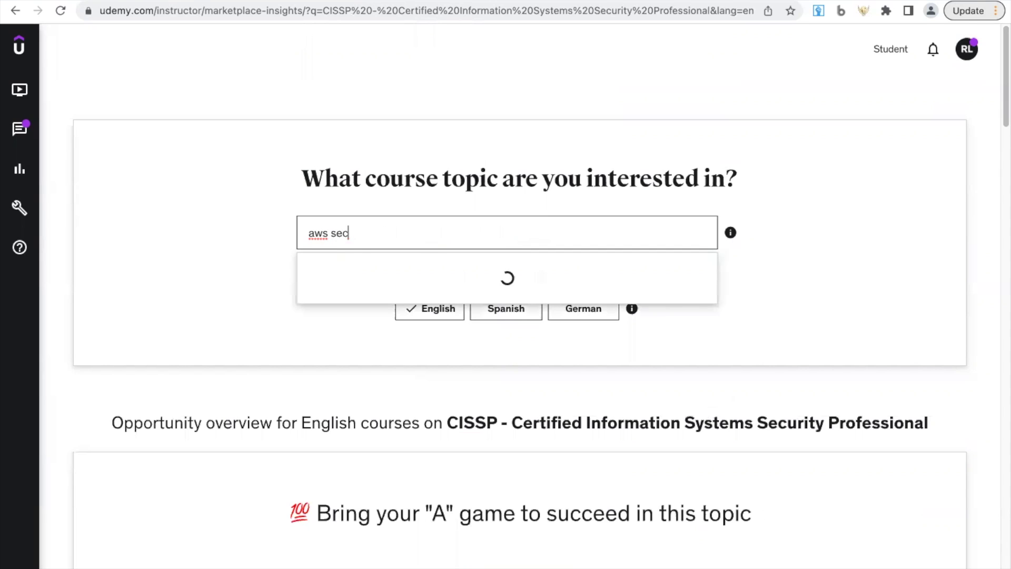
{"action": "left_click", "coordinate": [376, 277]}
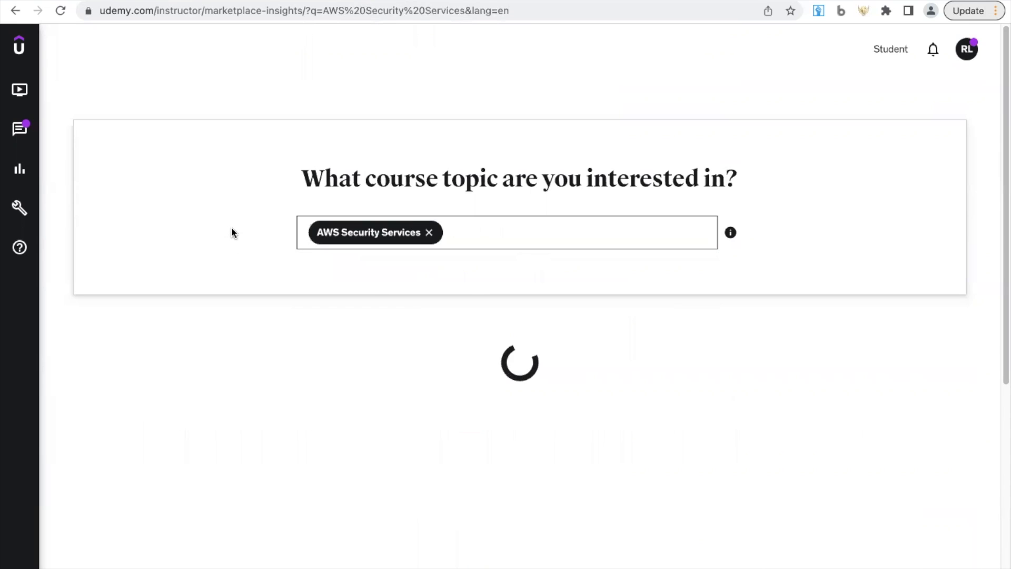
{"action": "scroll", "coordinate": [234, 230], "scroll_direction": "down", "scroll_amount": 9}
{"action": "scroll", "coordinate": [300, 250], "scroll_direction": "up", "scroll_amount": 2}
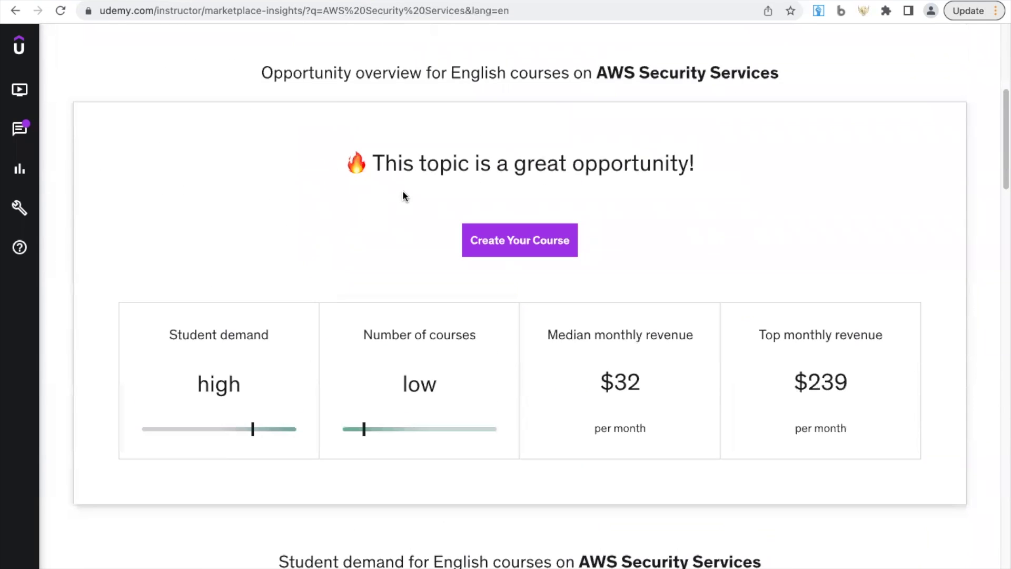
{"action": "mouse_move", "coordinate": [210, 338]}
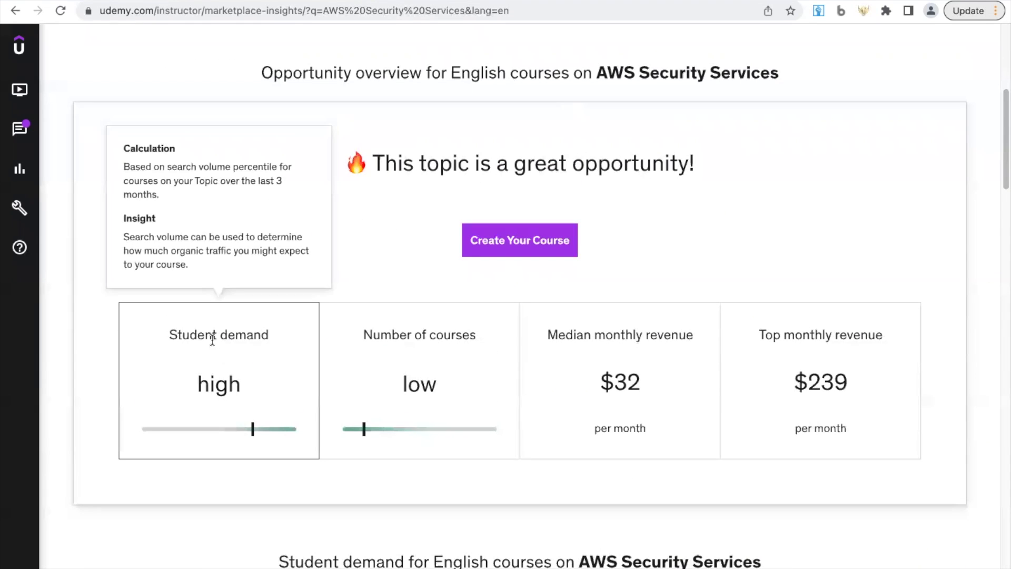
{"action": "mouse_move", "coordinate": [437, 364]}
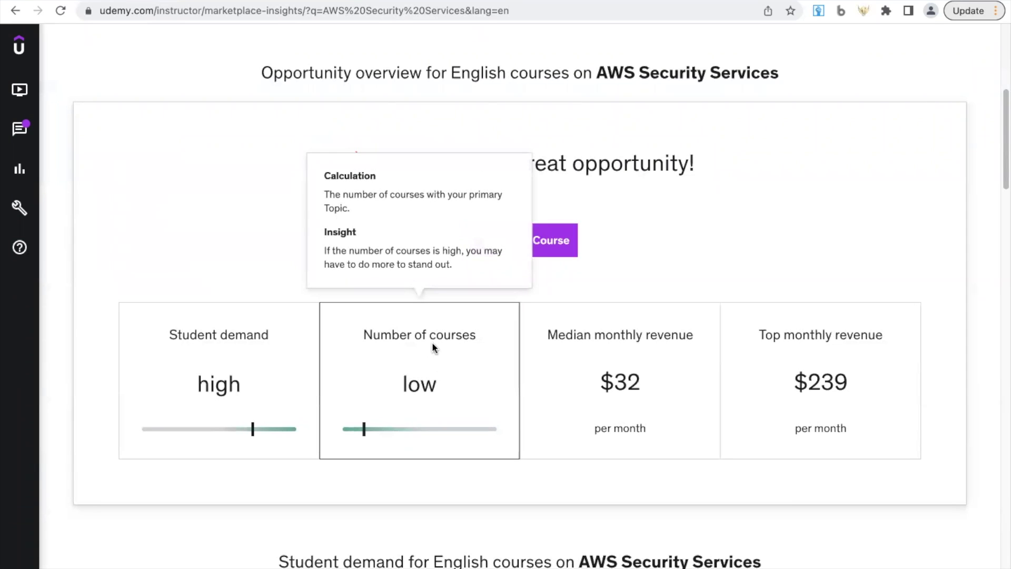
Examine the detailed student demand data for AWS Security Services, down to the enrollments by channel.
{"action": "scroll", "coordinate": [431, 342], "scroll_direction": "down", "scroll_amount": 9}
{"action": "mouse_move", "coordinate": [416, 313]}
{"action": "scroll", "coordinate": [416, 312], "scroll_direction": "down", "scroll_amount": 15}
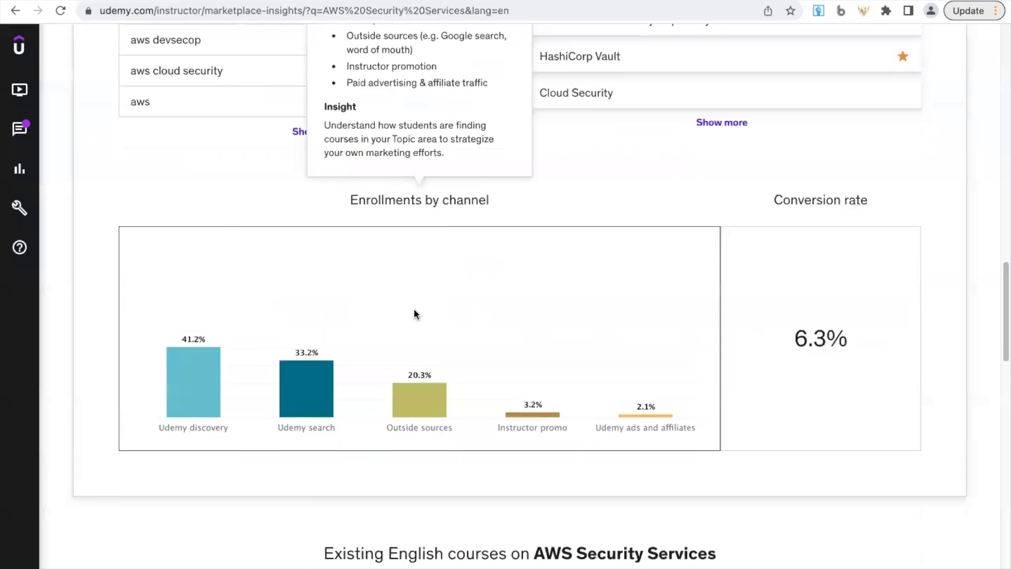
Change the topic to DevSecOps and examine its student demand, number of courses and median monthly revenue.
{"action": "scroll", "coordinate": [416, 312], "scroll_direction": "up", "scroll_amount": 15}
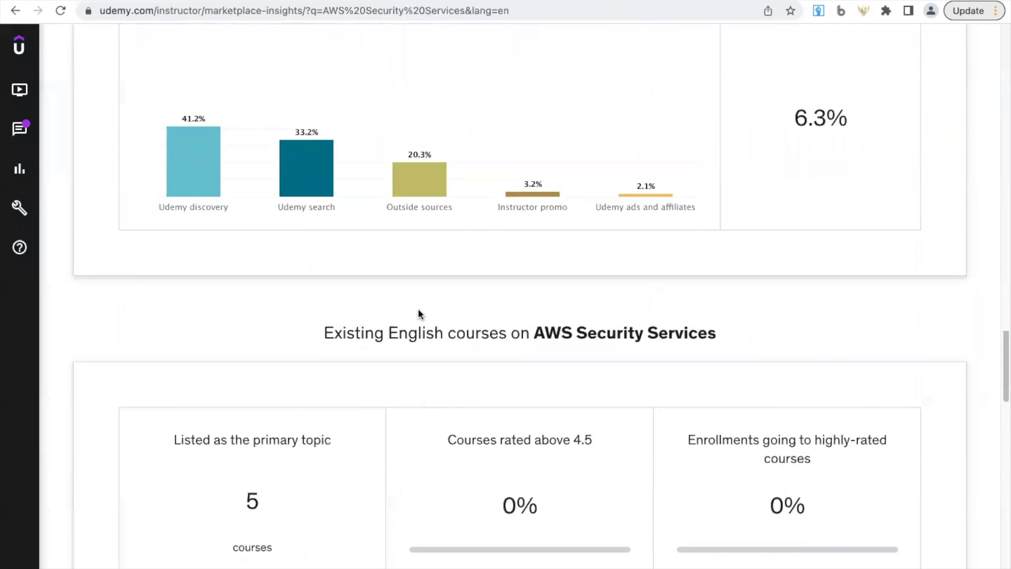
{"action": "scroll", "coordinate": [419, 311], "scroll_direction": "up", "scroll_amount": 3}
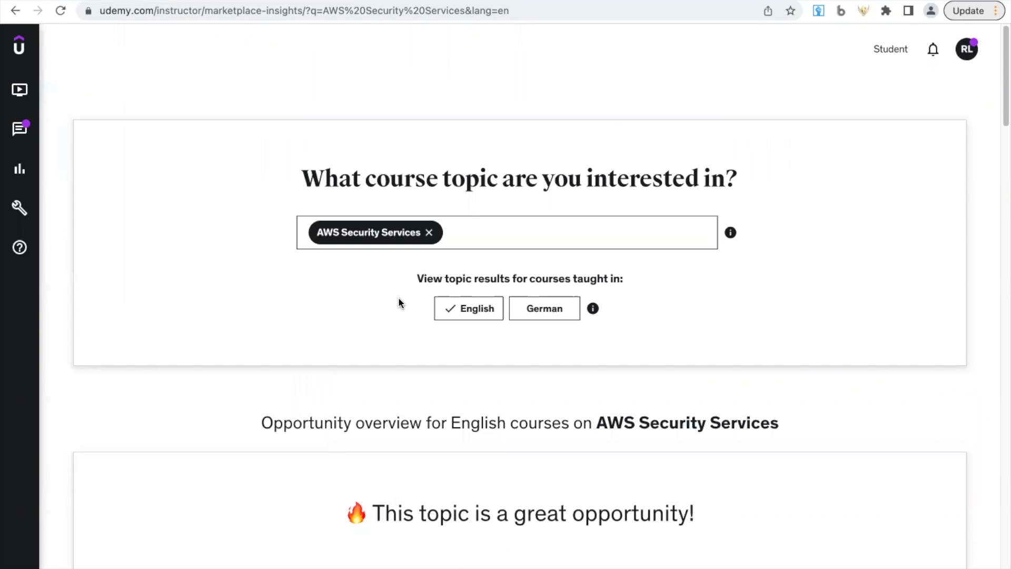
{"action": "left_click", "coordinate": [429, 233]}
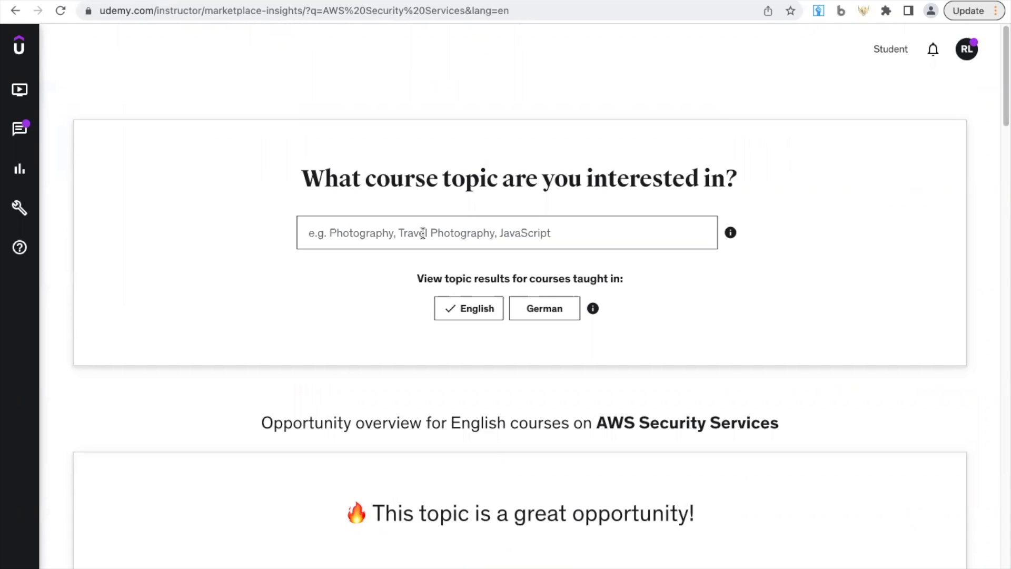
{"action": "type", "text": "devseco"}
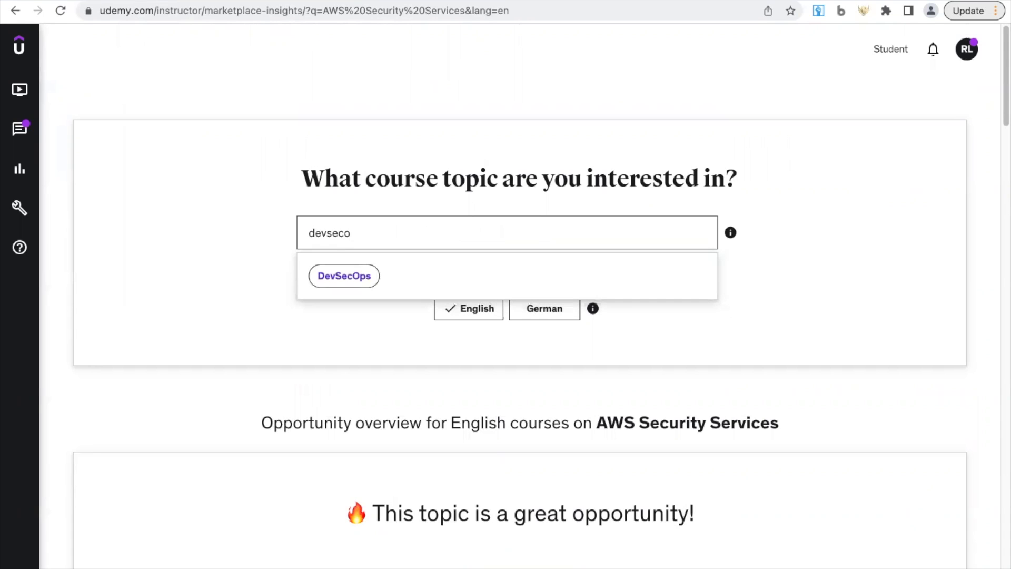
{"action": "left_click", "coordinate": [345, 277]}
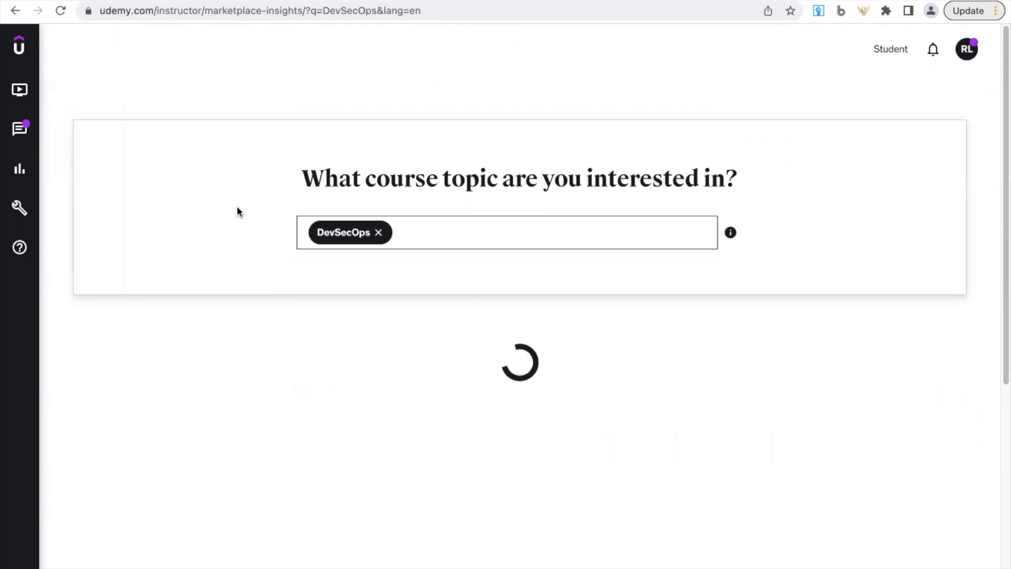
{"action": "scroll", "coordinate": [307, 237], "scroll_direction": "down", "scroll_amount": 6}
{"action": "mouse_move", "coordinate": [269, 354]}
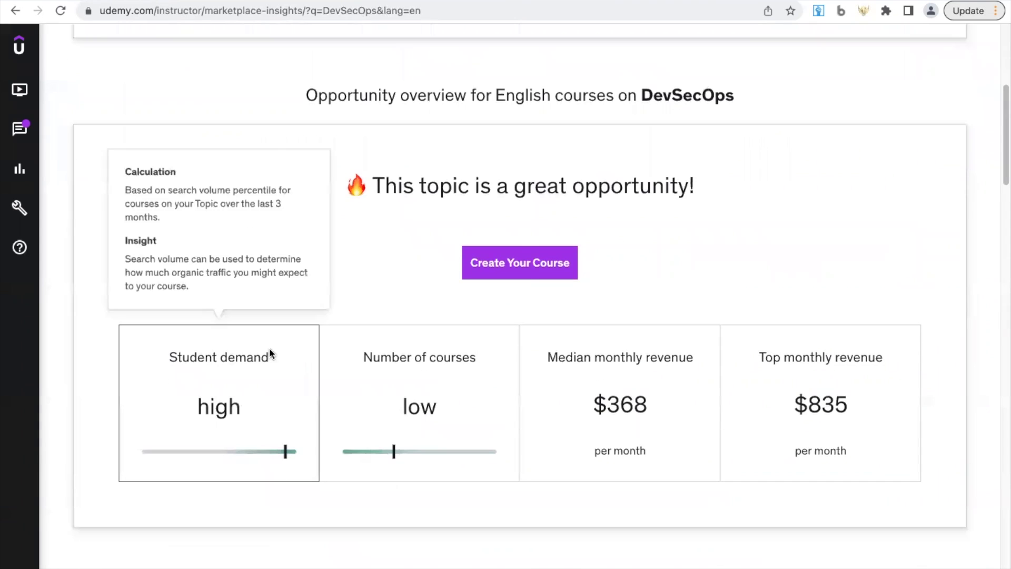
{"action": "mouse_move", "coordinate": [377, 386]}
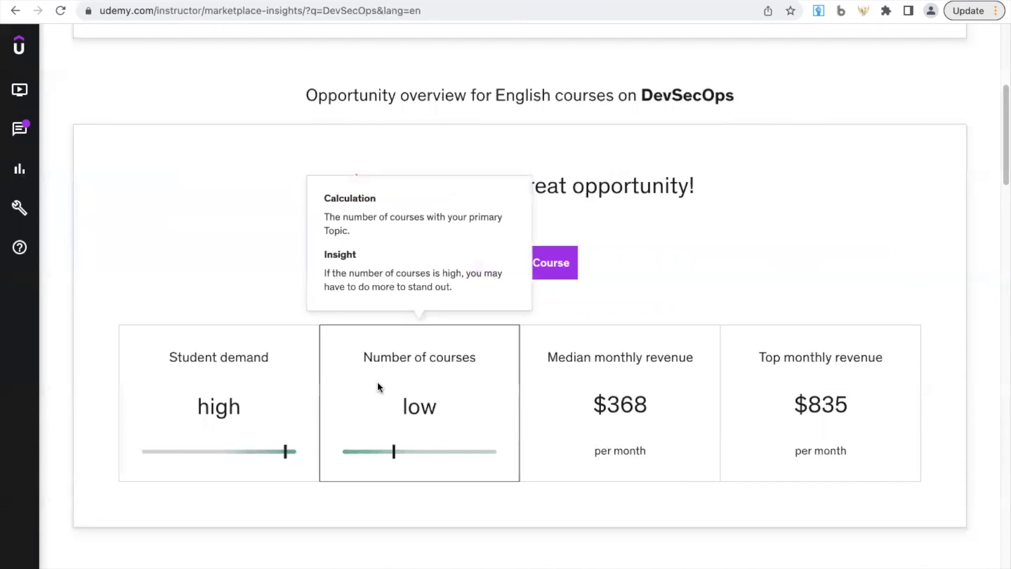
{"action": "mouse_move", "coordinate": [577, 406]}
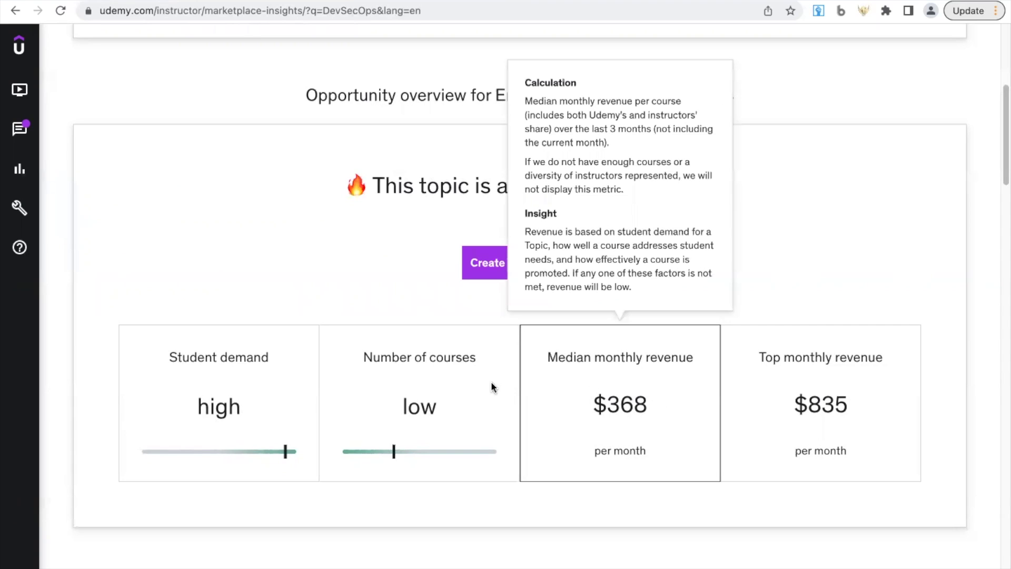
Replace the topic with NIST Cybersecurity Framework (CSF) and examine its opportunity overview.
{"action": "scroll", "coordinate": [244, 320], "scroll_direction": "up", "scroll_amount": 6}
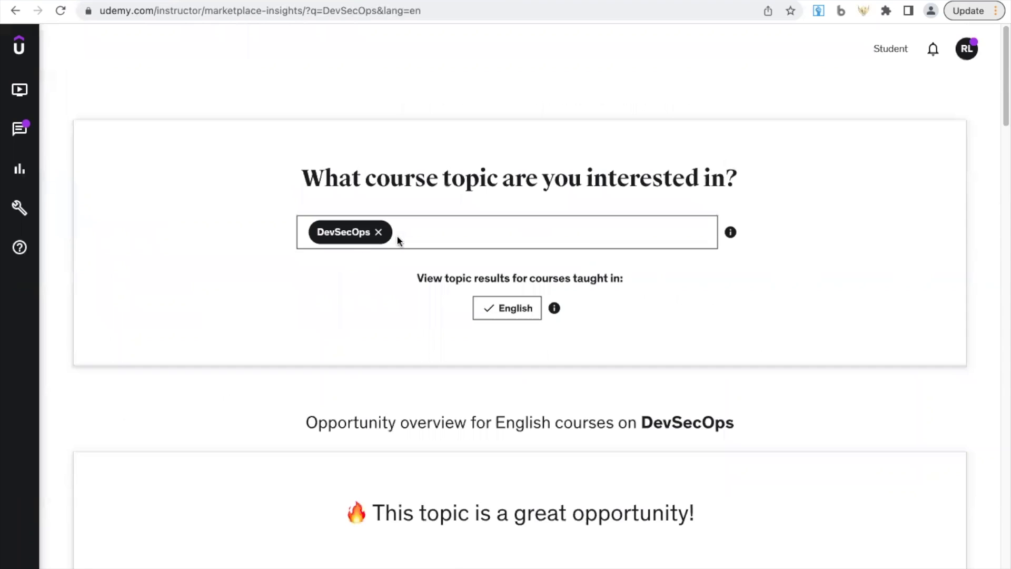
{"action": "left_click", "coordinate": [378, 231]}
{"action": "type", "text": "n"}
{"action": "key", "text": "BackSpace"}
{"action": "type", "text": "nist"}
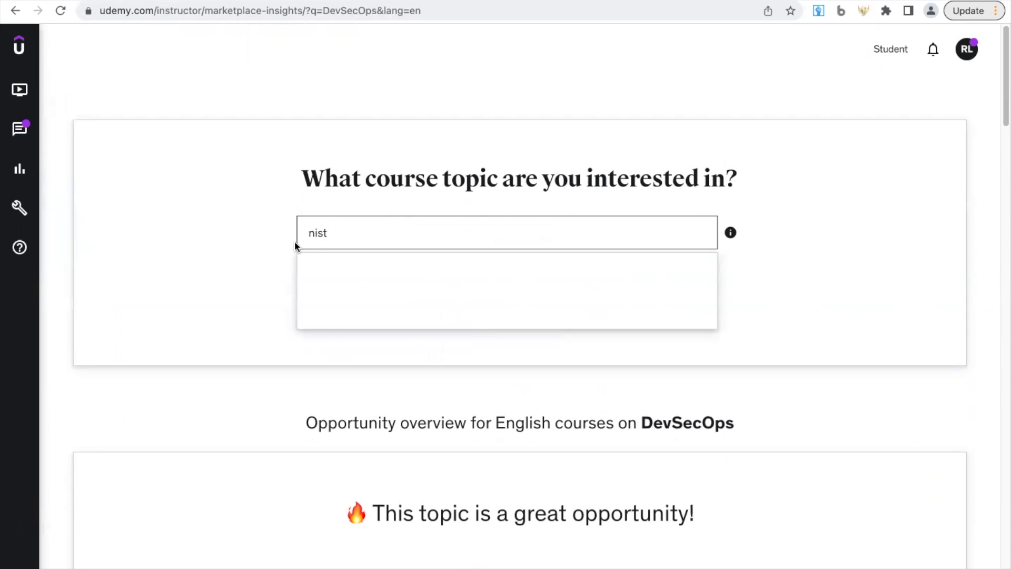
{"action": "left_click", "coordinate": [360, 279]}
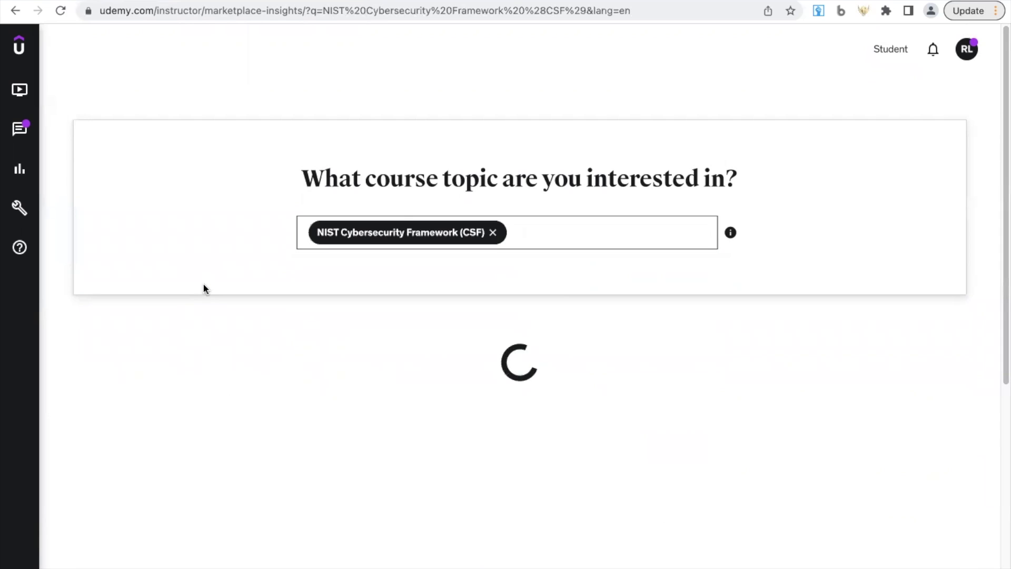
{"action": "scroll", "coordinate": [201, 289], "scroll_direction": "down", "scroll_amount": 7}
{"action": "scroll", "coordinate": [201, 291], "scroll_direction": "up", "scroll_amount": 4}
{"action": "scroll", "coordinate": [203, 294], "scroll_direction": "down", "scroll_amount": 5}
{"action": "scroll", "coordinate": [219, 305], "scroll_direction": "up", "scroll_amount": 2}
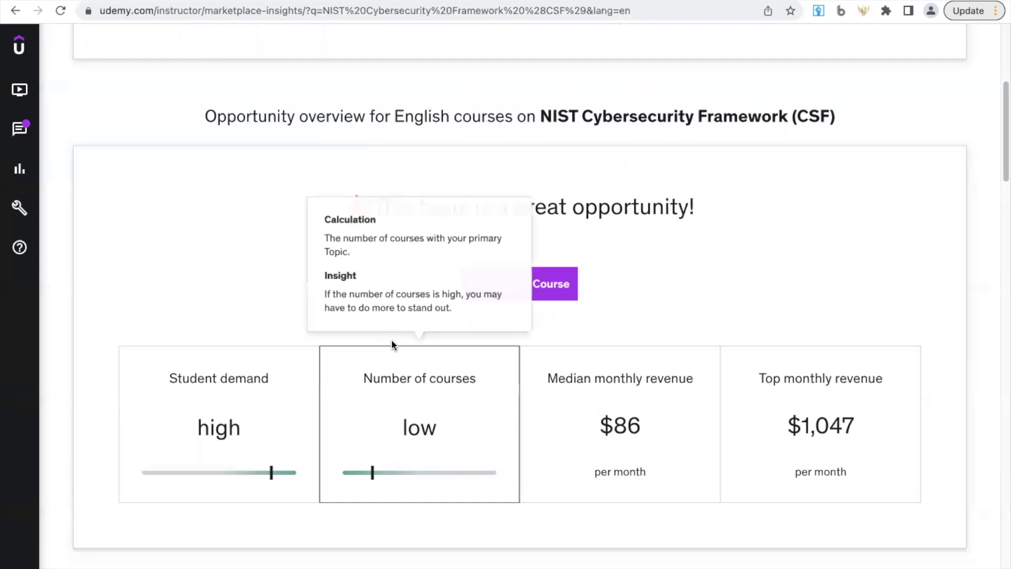
Start creating a new course from the opportunity overview and choose Course as its type.
{"action": "left_click", "coordinate": [559, 295]}
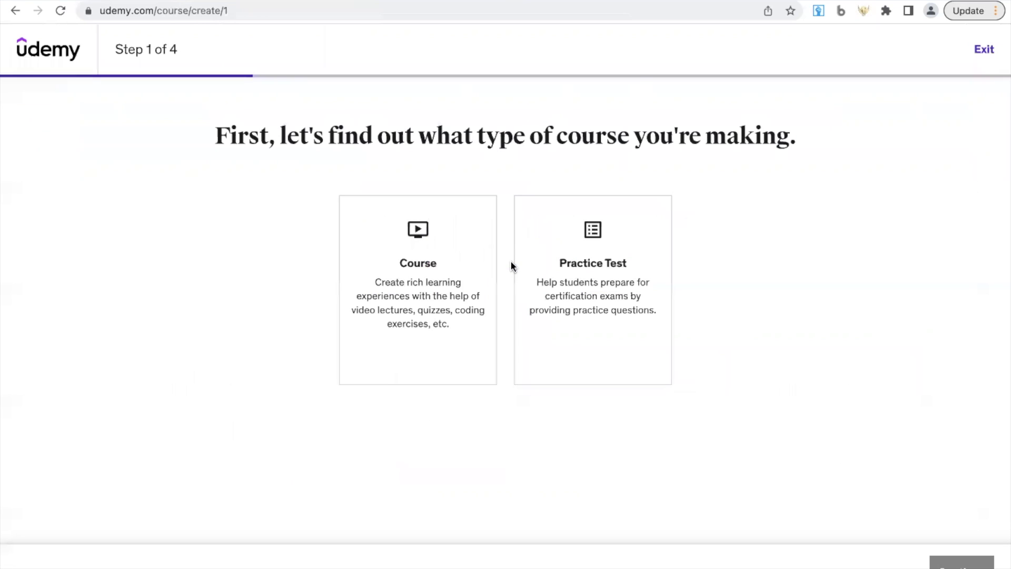
{"action": "left_click", "coordinate": [442, 288]}
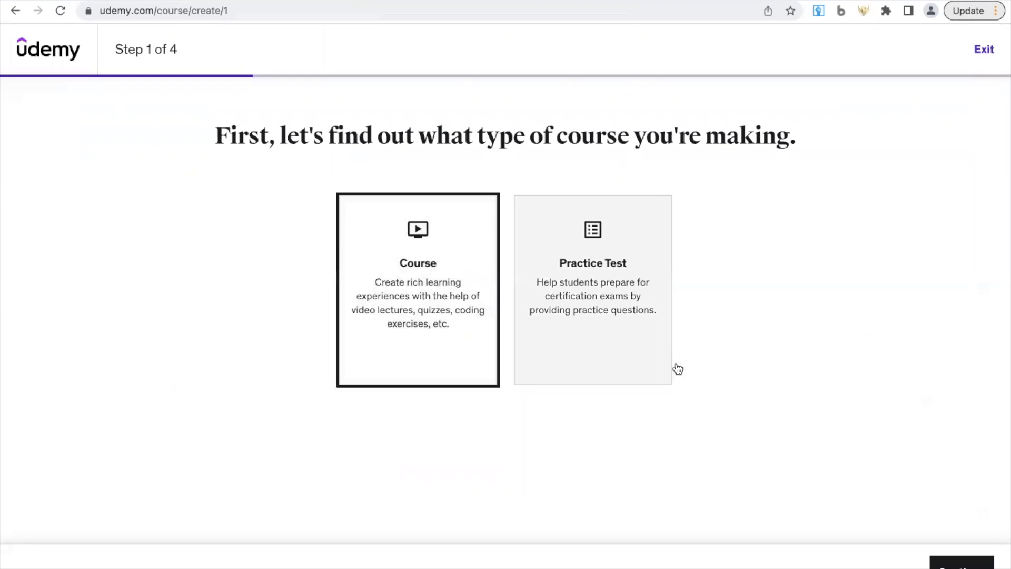
{"action": "left_click", "coordinate": [961, 561]}
Give the new course the working title "DevSecOps for beginners" and continue to the category question.
{"action": "left_click", "coordinate": [523, 260]}
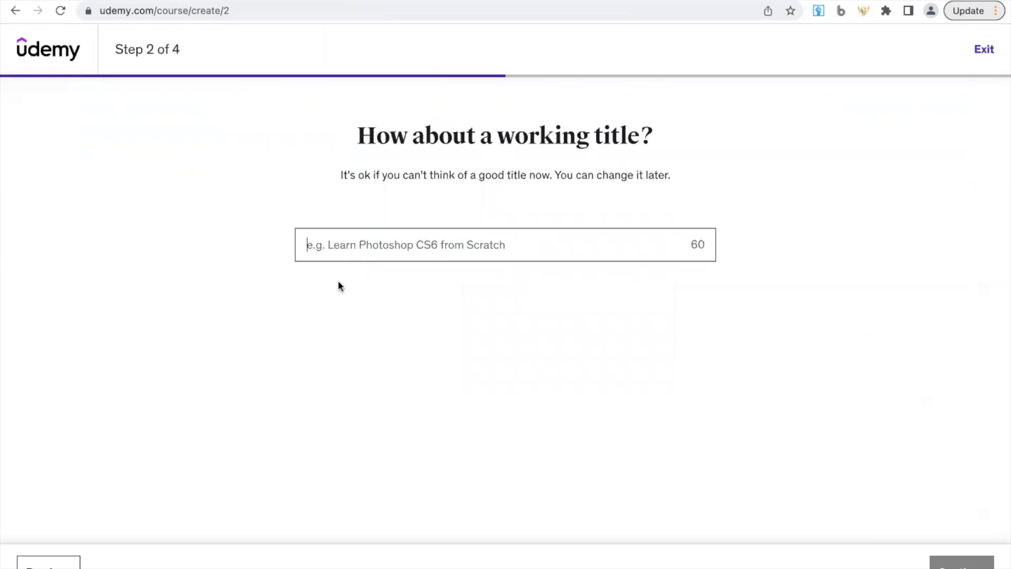
{"action": "type", "text": "AWs security servi"}
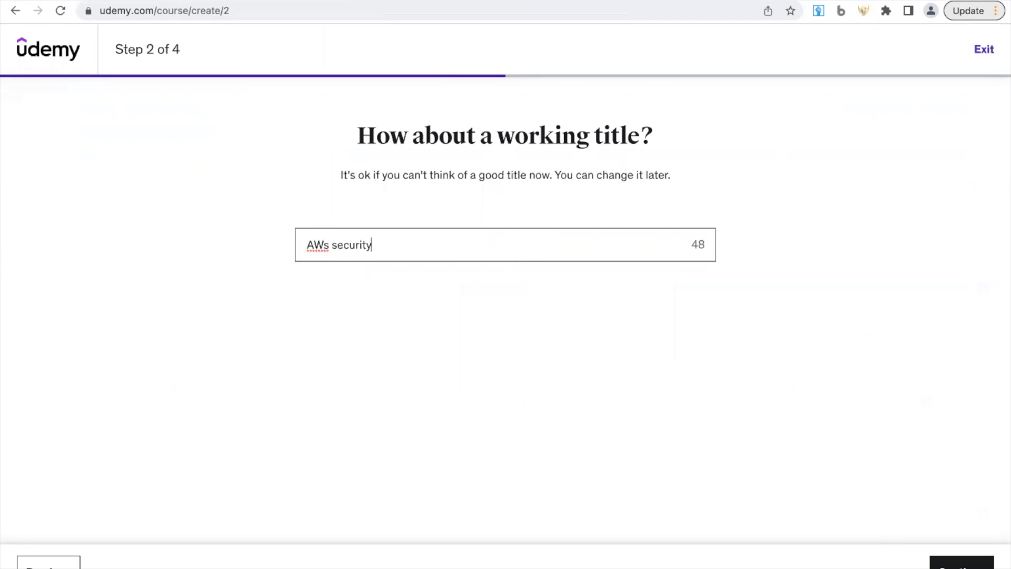
{"action": "key", "text": "shift+alt+Left"}
{"action": "key", "text": "shift+alt+Left"}
{"action": "key", "text": "shift+alt+Left"}
{"action": "type", "text": "DevSecO"}
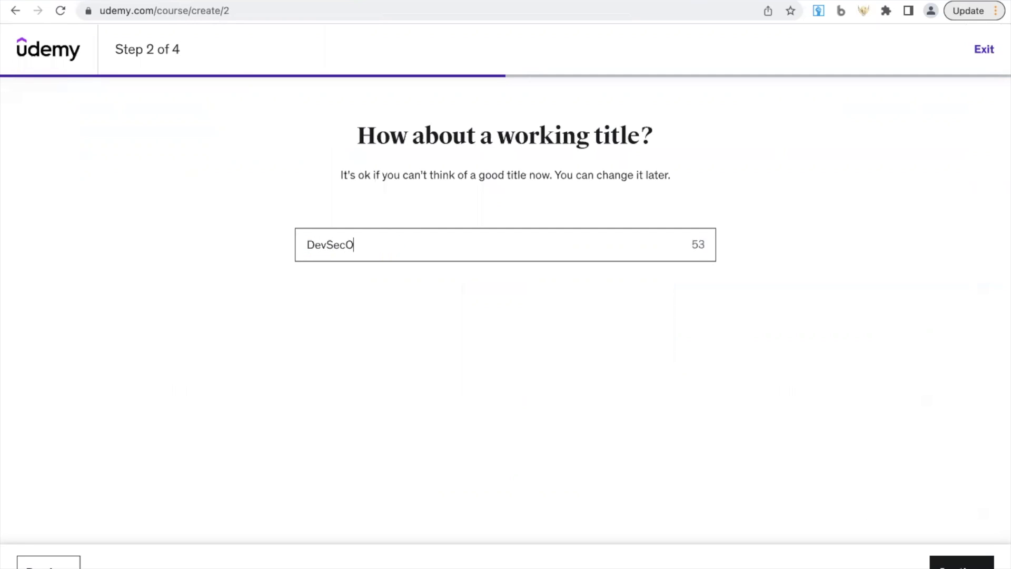
{"action": "type", "text": "ps for beginners"}
{"action": "left_click", "coordinate": [975, 558]}
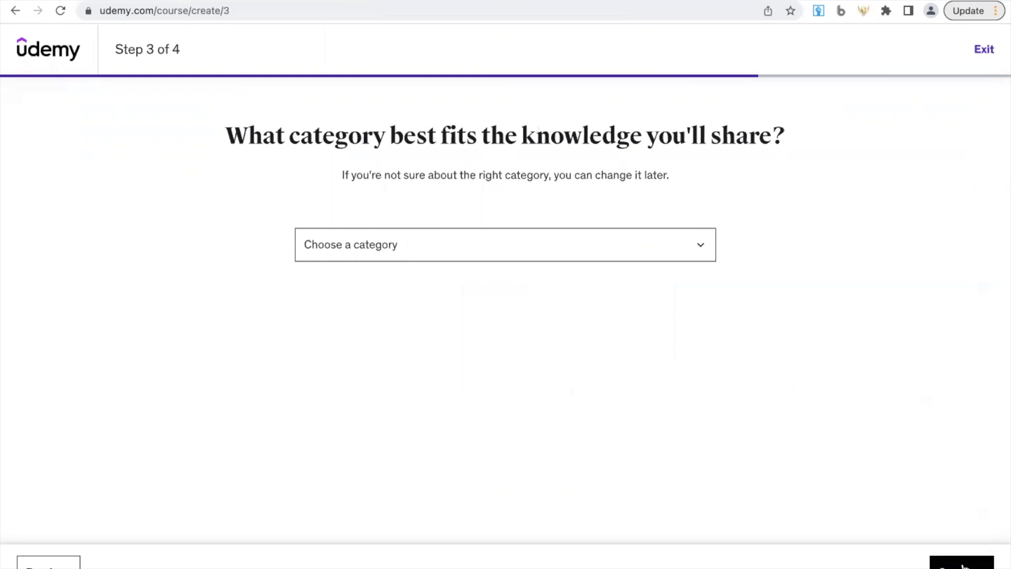
Assign the course to the IT & Software category and answer the last setup question to create the draft.
{"action": "left_click", "coordinate": [495, 253]}
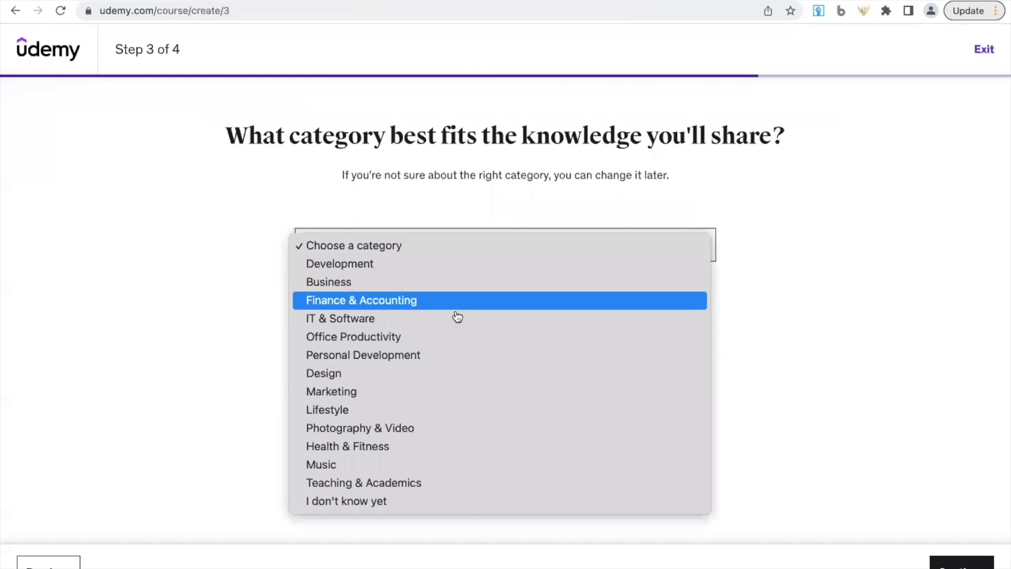
{"action": "left_click", "coordinate": [579, 318]}
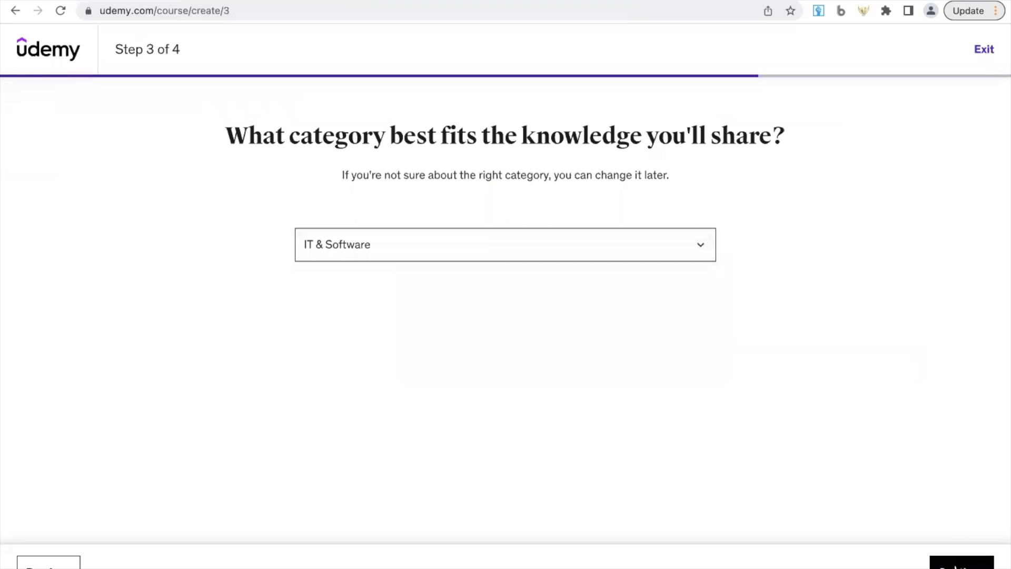
{"action": "left_click", "coordinate": [961, 561]}
{"action": "left_click", "coordinate": [427, 294]}
{"action": "left_click", "coordinate": [938, 556]}
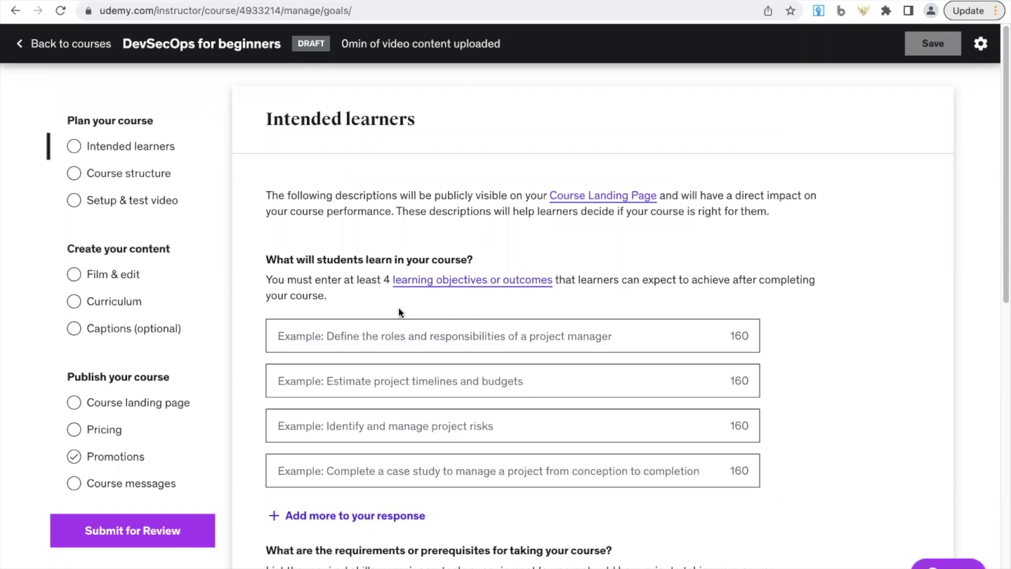
Look through the Intended learners page of the draft course, including learning objectives, requirements and target audience.
{"action": "scroll", "coordinate": [475, 306], "scroll_direction": "down", "scroll_amount": 10}
{"action": "scroll", "coordinate": [484, 310], "scroll_direction": "up", "scroll_amount": 8}
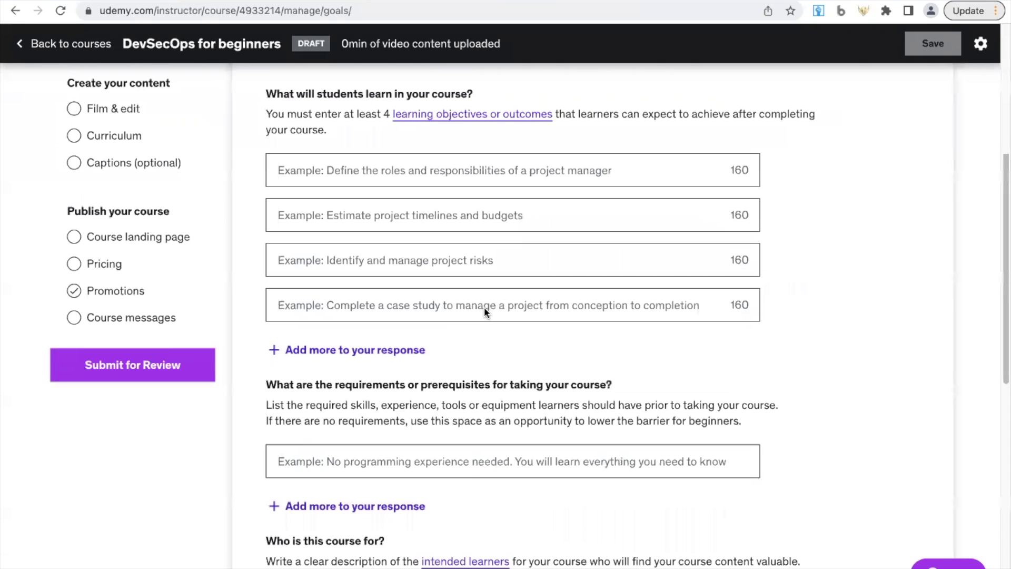
{"action": "scroll", "coordinate": [484, 311], "scroll_direction": "up", "scroll_amount": 3}
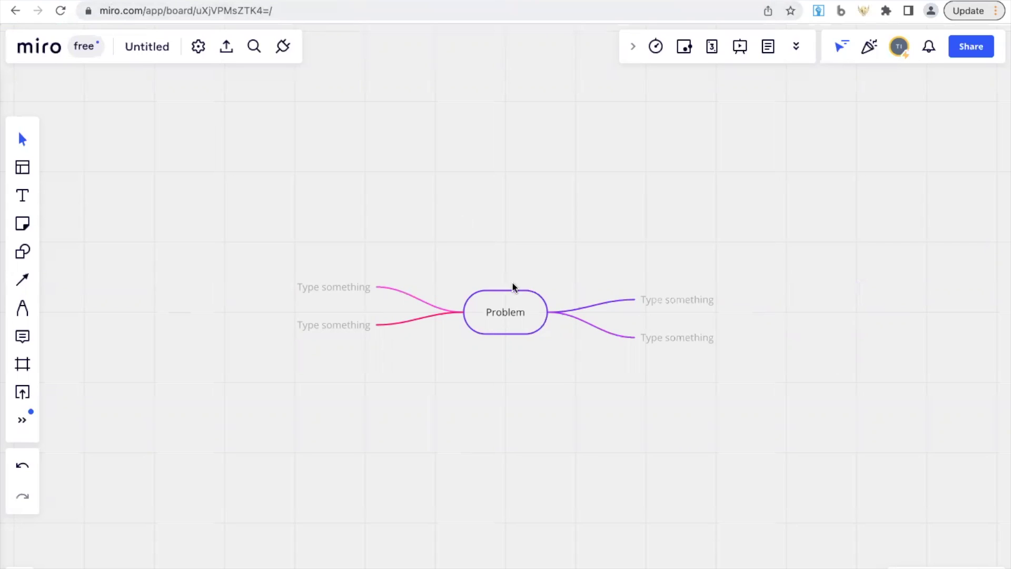
On the Miro board, rename the mind map's central "Problem" node to "DevSecops".
{"action": "left_click", "coordinate": [510, 311]}
{"action": "left_click", "coordinate": [509, 312]}
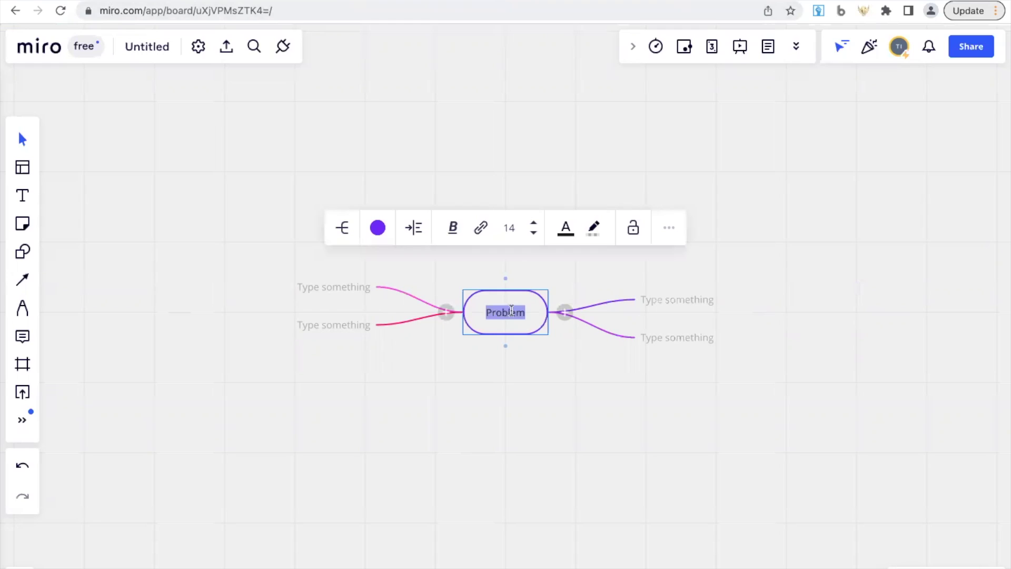
{"action": "type", "text": "Devs"}
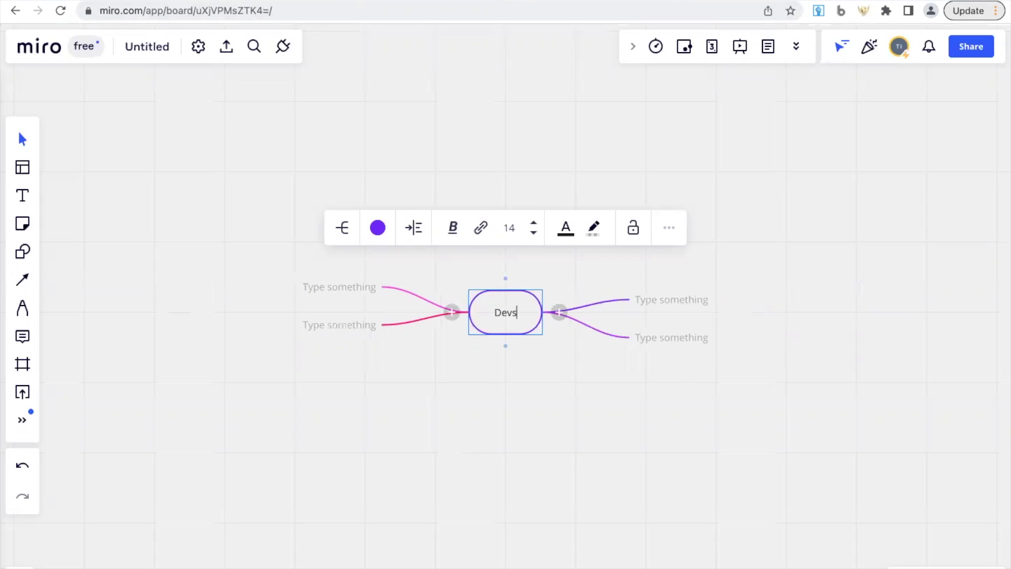
{"action": "key", "text": "BackSpace"}
{"action": "type", "text": "SeC"}
{"action": "key", "text": "BackSpace"}
{"action": "type", "text": "cops"}
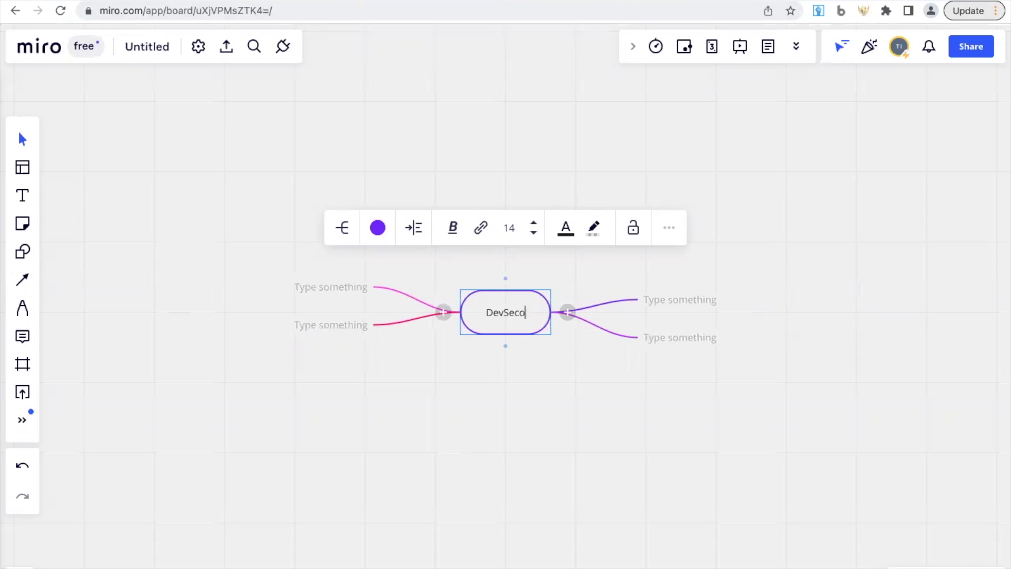
Label the upper-left branch of the mind map "1-Intro to DevSecOps".
{"action": "left_click", "coordinate": [318, 293]}
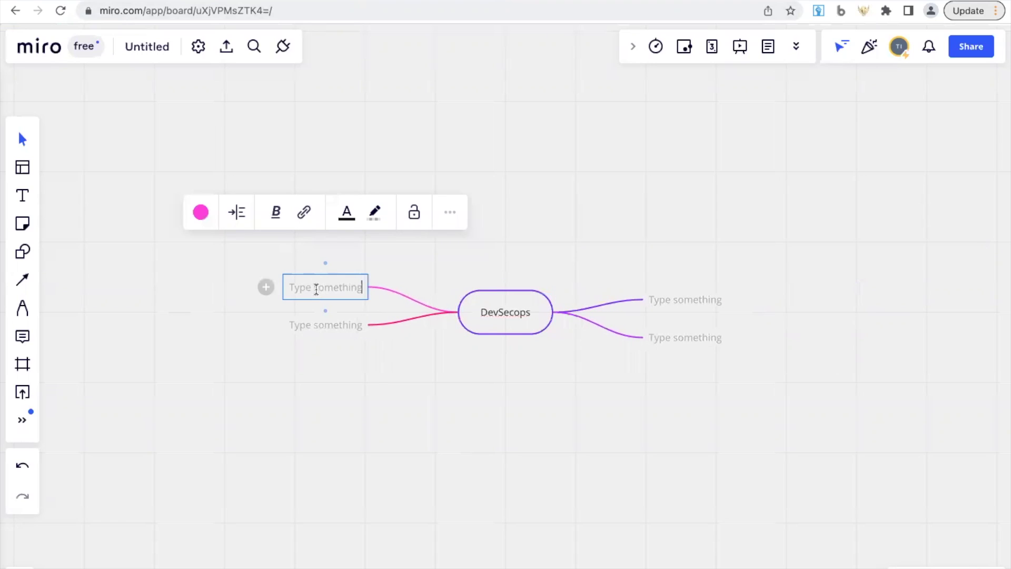
{"action": "type", "text": "1. Intro"}
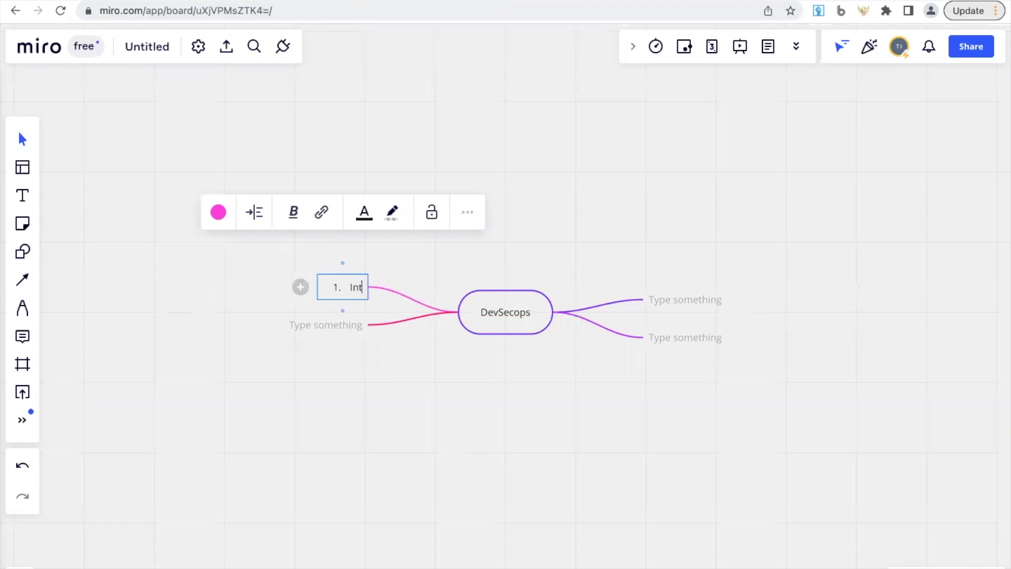
{"action": "key", "text": "BackSpace"}
{"action": "key", "text": "BackSpace"}
{"action": "key", "text": "BackSpace"}
{"action": "key", "text": "BackSpace"}
{"action": "key", "text": "BackSpace"}
{"action": "key", "text": "BackSpace"}
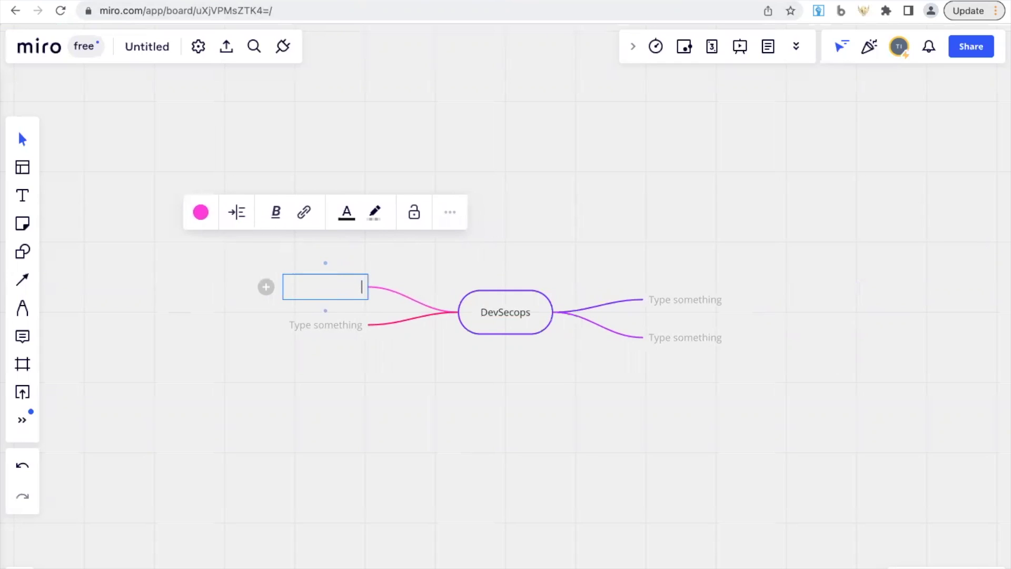
{"action": "type", "text": "1-Intro"}
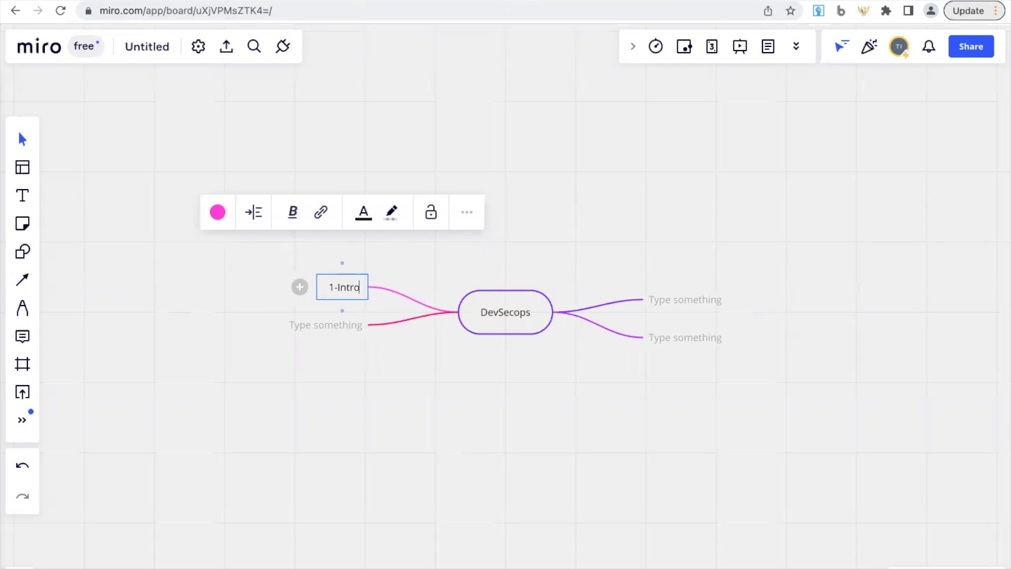
{"action": "type", "text": " to DevSecOps"}
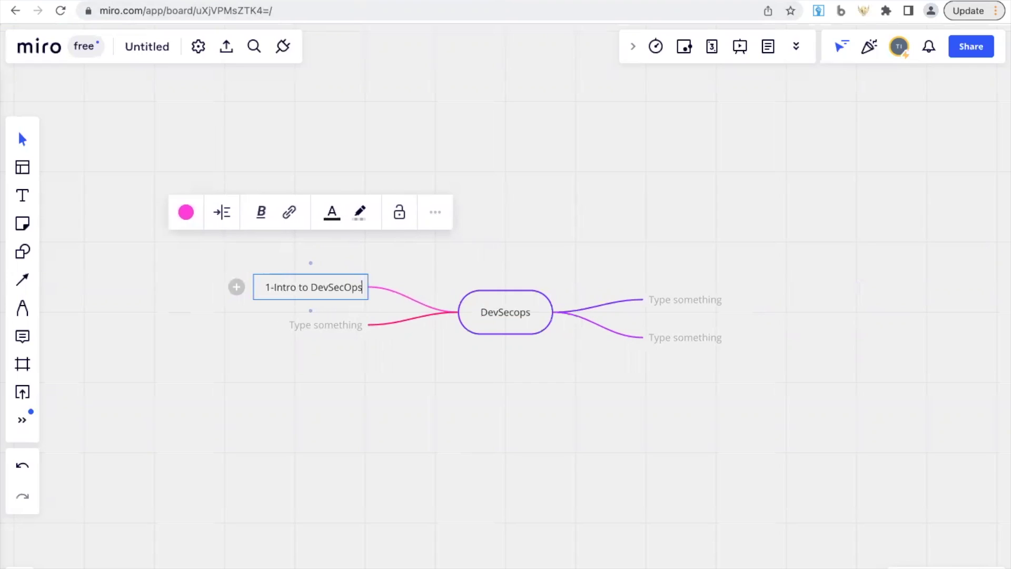
Label the lower-left branch of the mind map "2-Why DevSecOps is needed".
{"action": "left_click", "coordinate": [342, 322]}
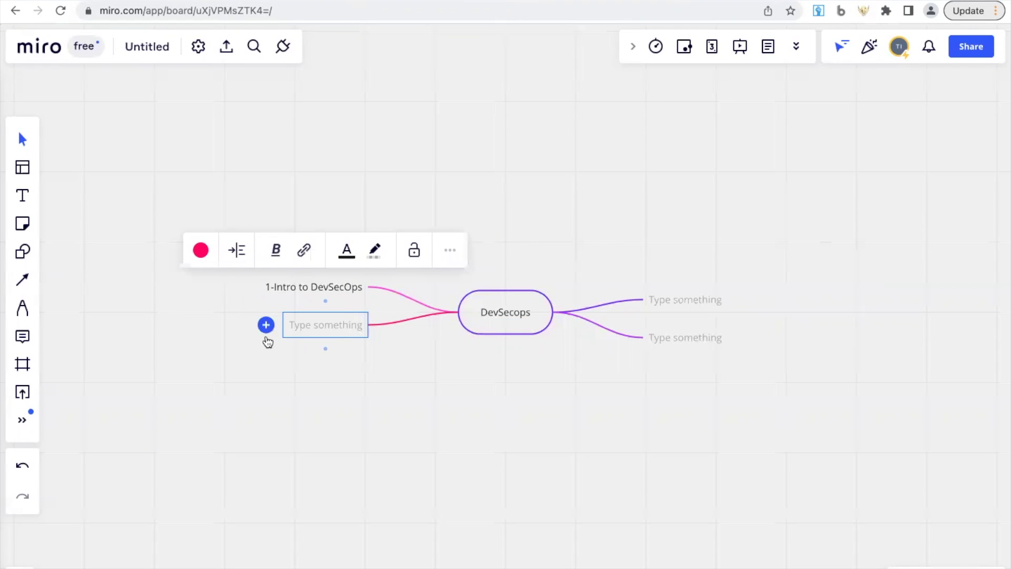
{"action": "type", "text": "2-"}
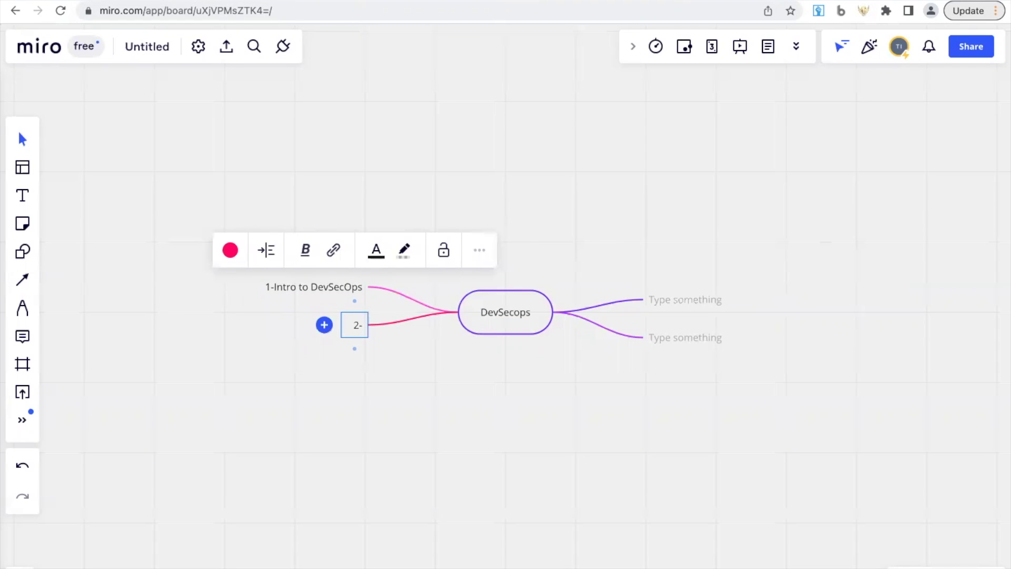
{"action": "type", "text": "Why"}
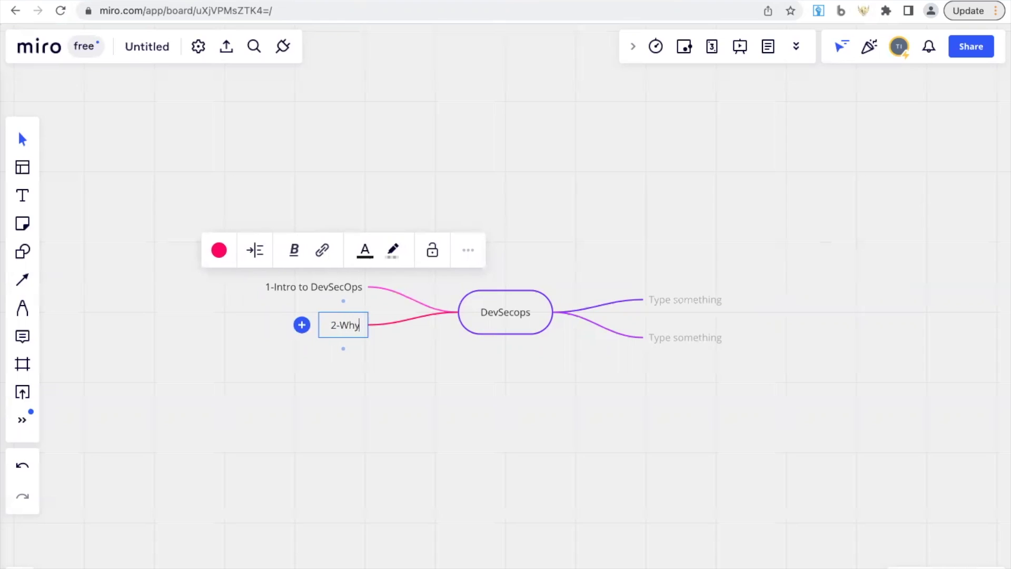
{"action": "type", "text": " devSec"}
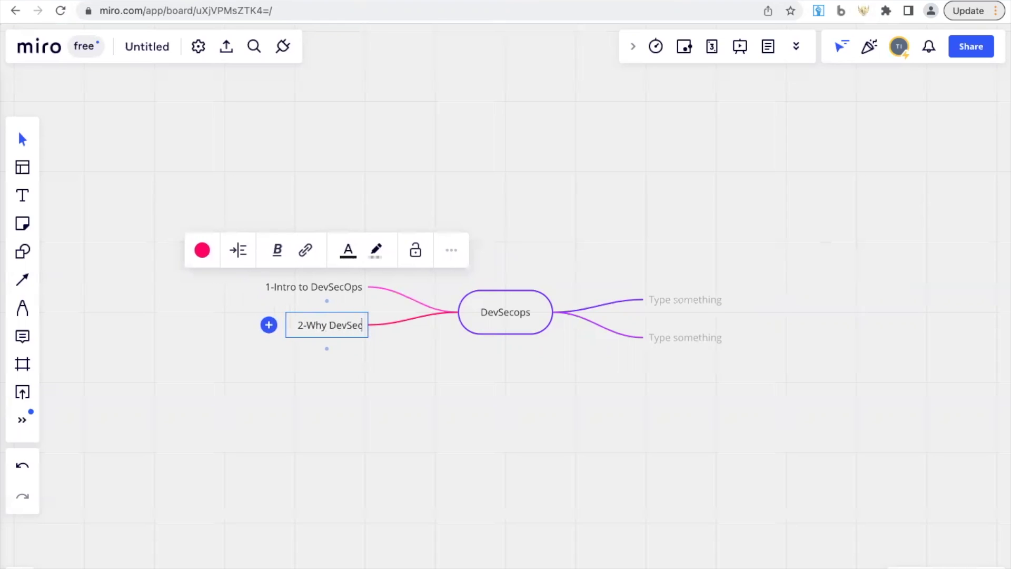
{"action": "type", "text": "Ops is neede"}
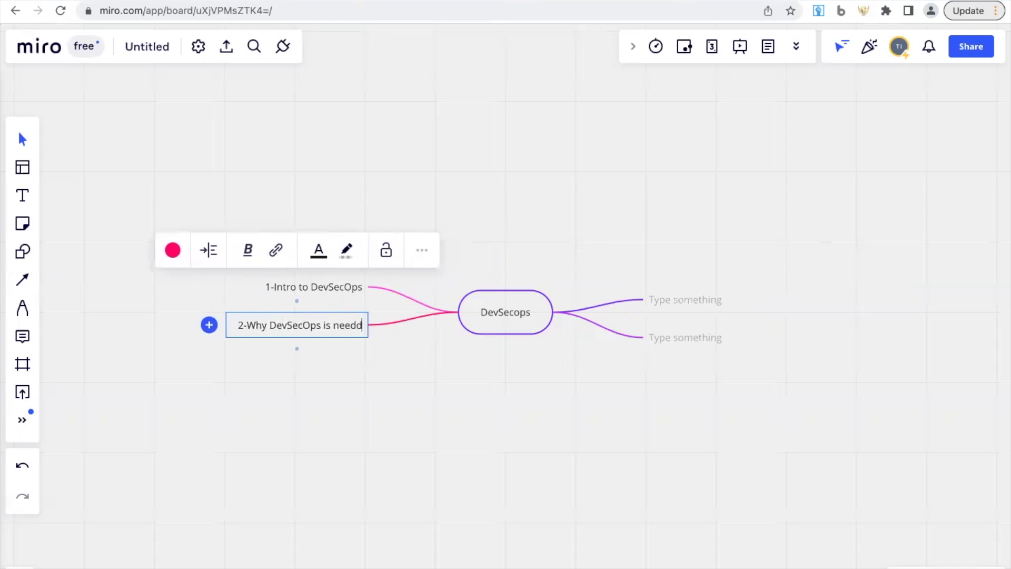
{"action": "type", "text": "d"}
Add a third branch below it on the left side of the mind map, labelled "3-Stages of DevSecOps".
{"action": "key", "text": "Return"}
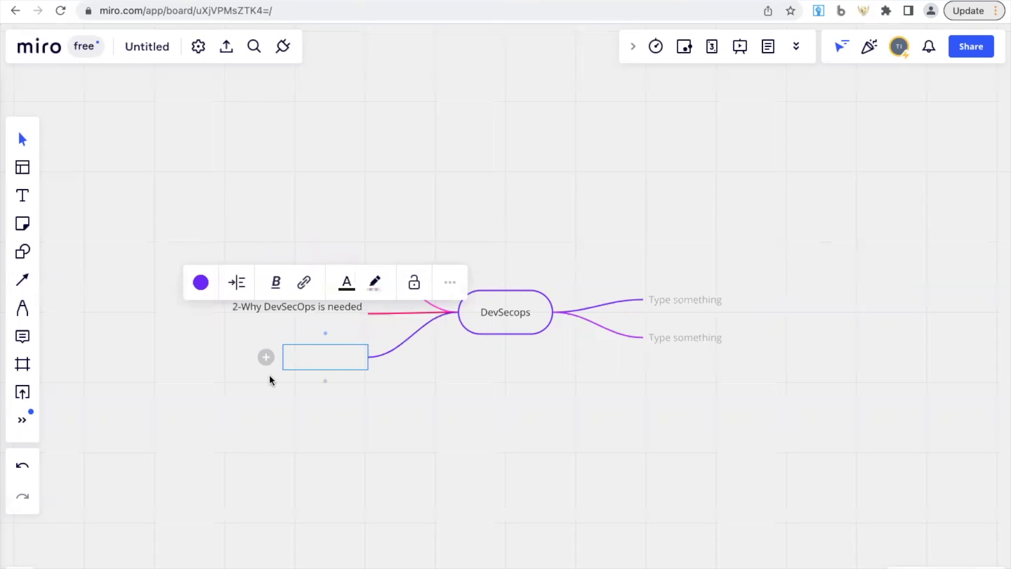
{"action": "type", "text": "3-Wh"}
{"action": "key", "text": "BackSpace"}
{"action": "key", "text": "BackSpace"}
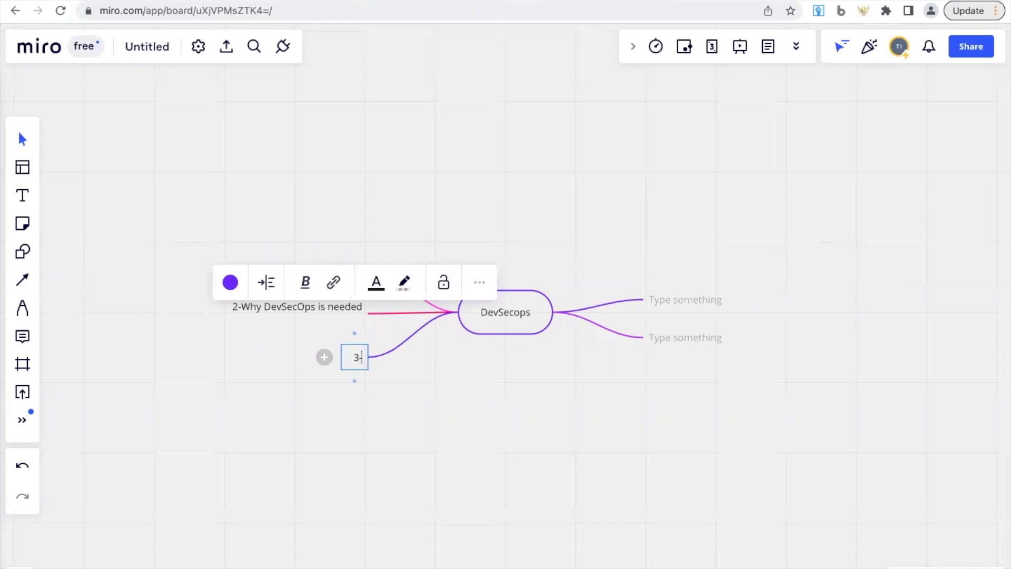
{"action": "type", "text": "Stages of DevO"}
{"action": "key", "text": "BackSpace"}
{"action": "type", "text": "SecOps"}
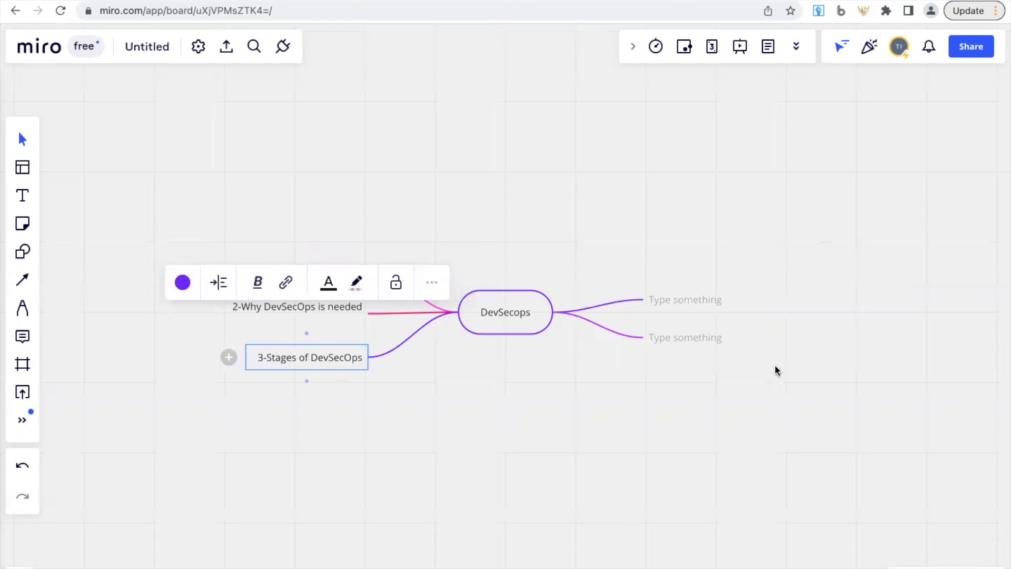
Label the upper-right branch of the mind map "4-DevSecOps in action".
{"action": "left_click", "coordinate": [675, 292]}
{"action": "type", "text": "1. "}
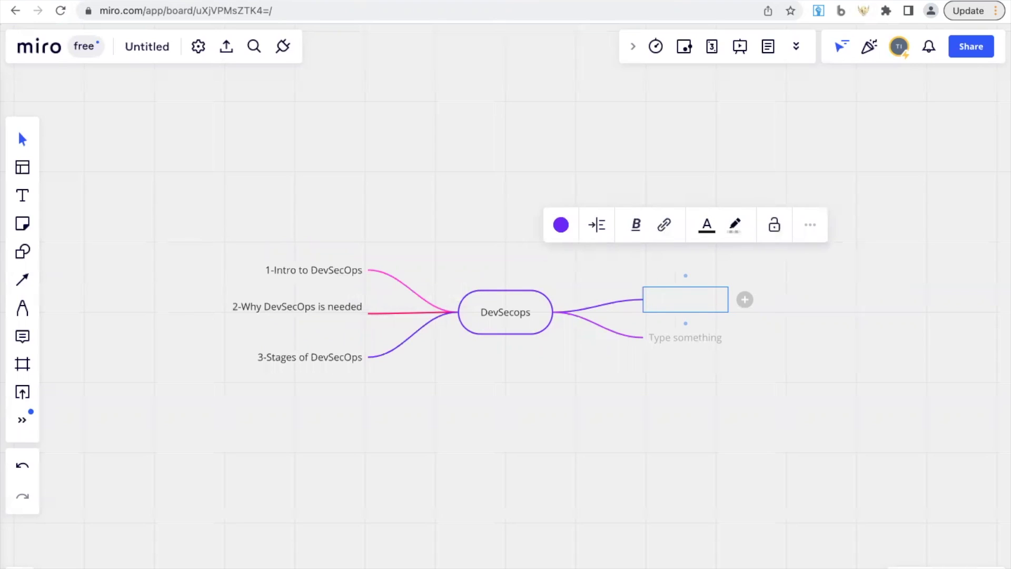
{"action": "type", "text": "4-DevSecOps in acti"}
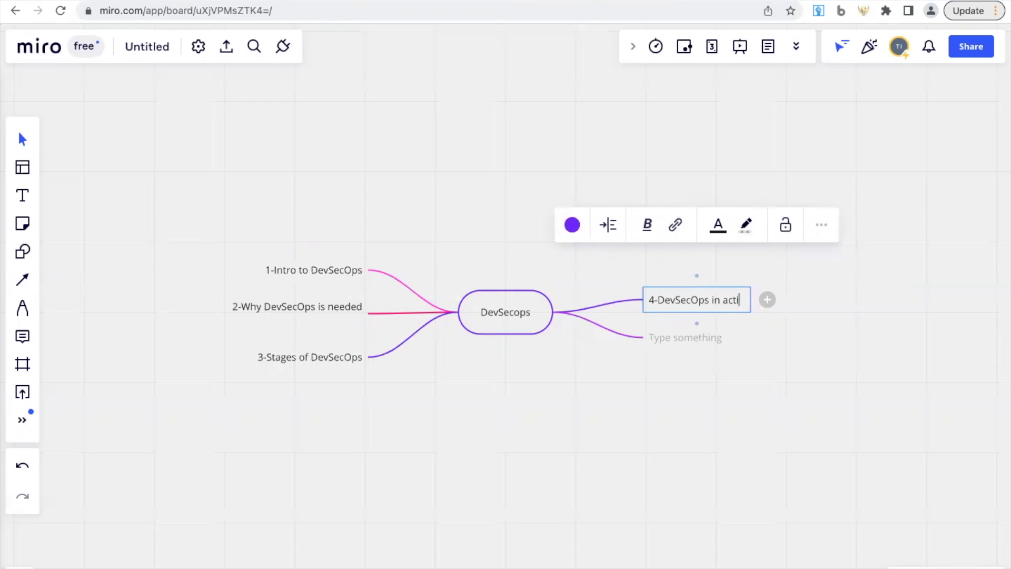
{"action": "type", "text": "on"}
Label the lower-right branch of the mind map "5-Wrap up and test".
{"action": "left_click", "coordinate": [696, 346]}
{"action": "type", "text": "5"}
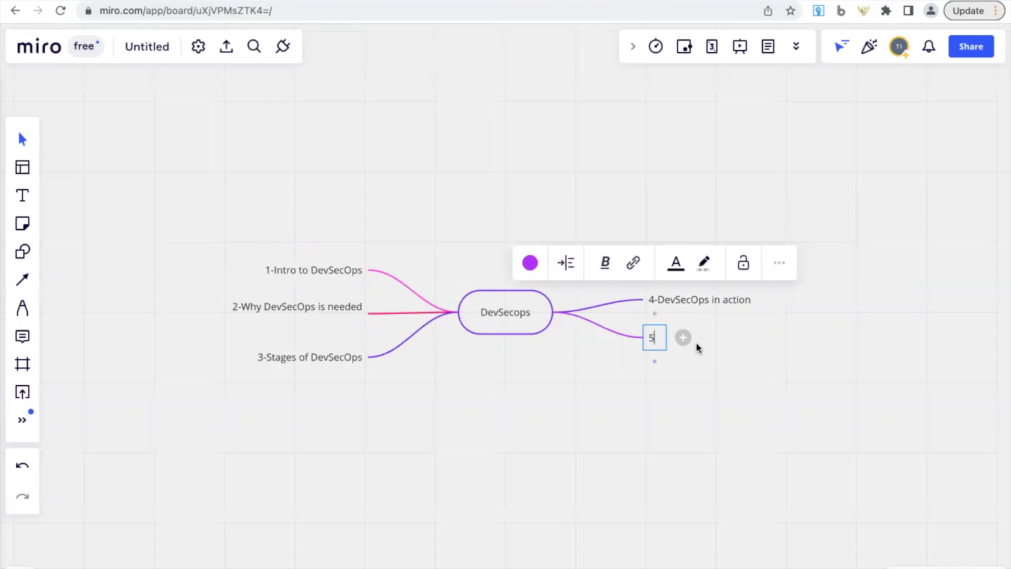
{"action": "type", "text": "-Wrap u"}
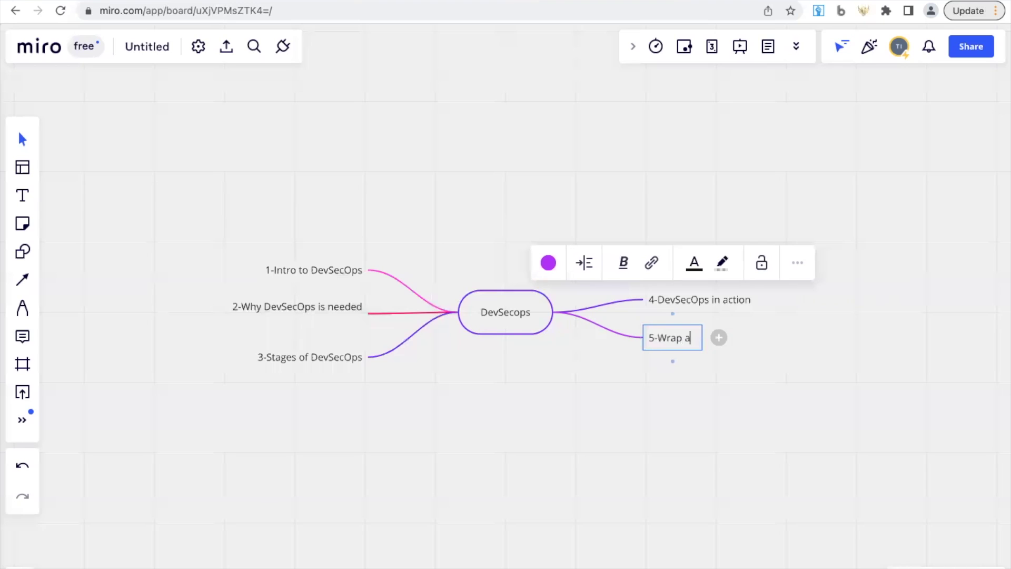
{"action": "type", "text": "p and test"}
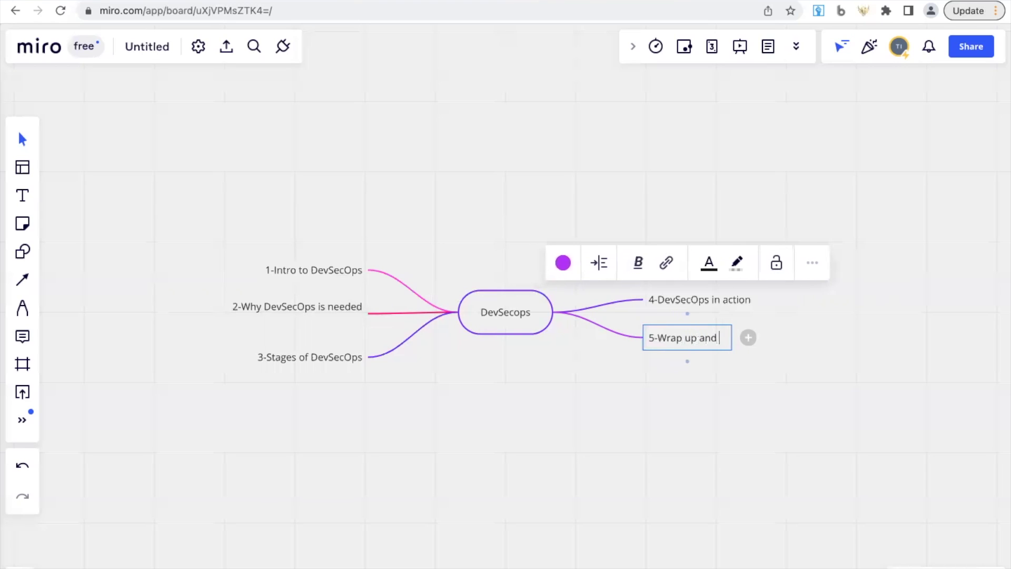
{"action": "left_click", "coordinate": [633, 398]}
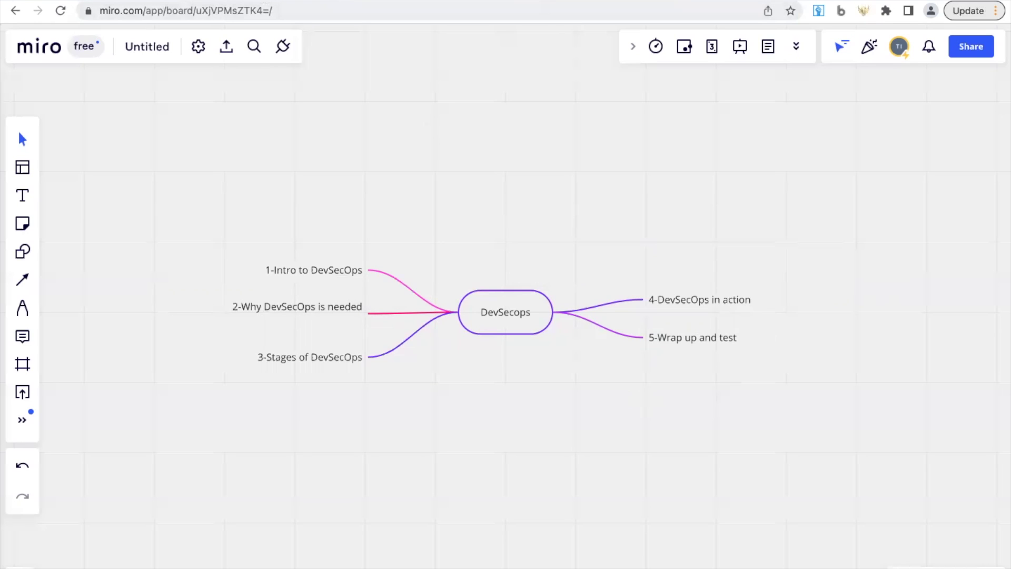
Switch to the draft DevSecOps course on Udemy and open its Curriculum page.
{"action": "left_click", "coordinate": [210, 1]}
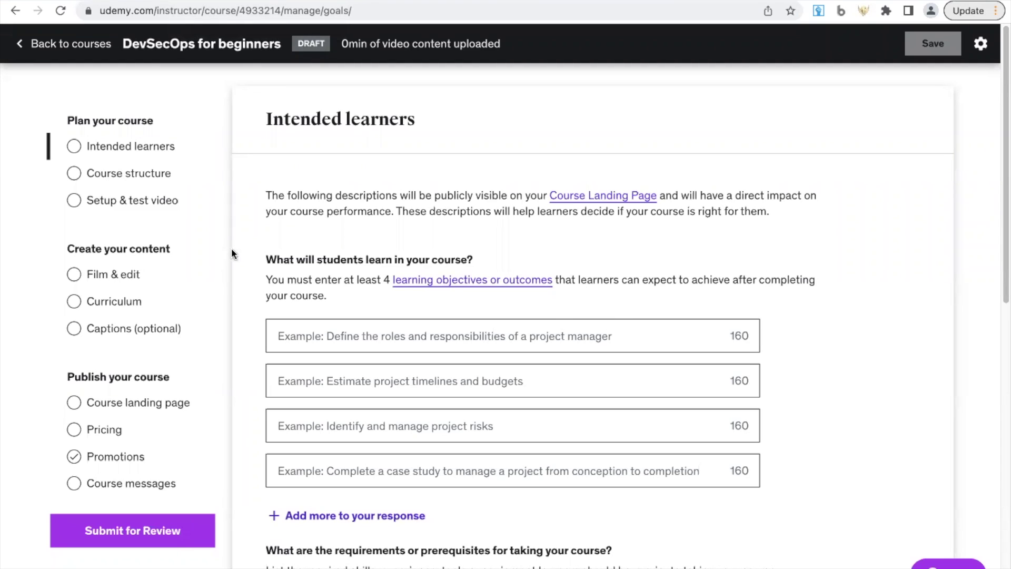
{"action": "left_click", "coordinate": [129, 304]}
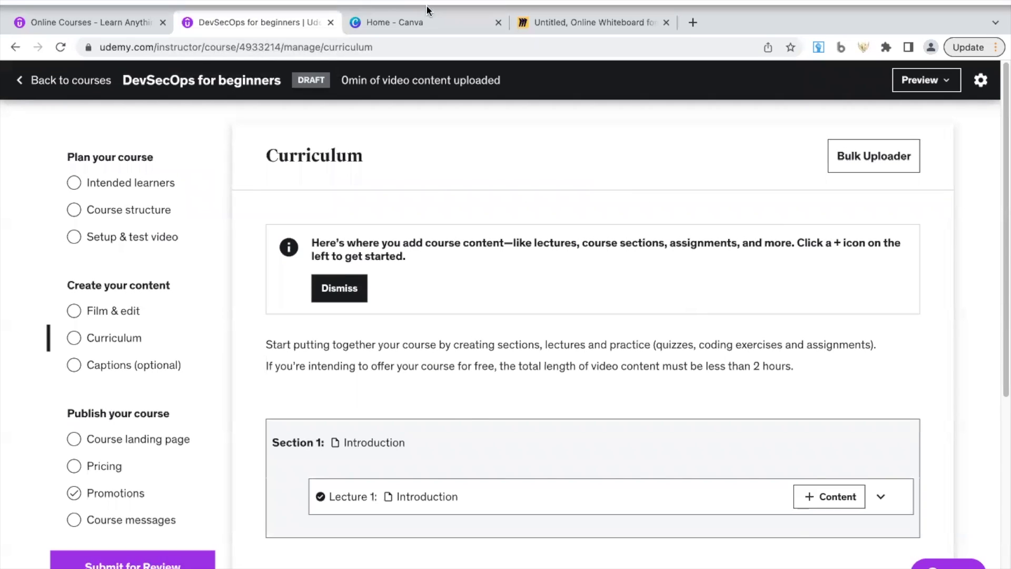
In Canva, create a 16:9 presentation using the "Staying excellent" page of the Green and Dark Modern Online Course template.
{"action": "left_click", "coordinate": [426, 12]}
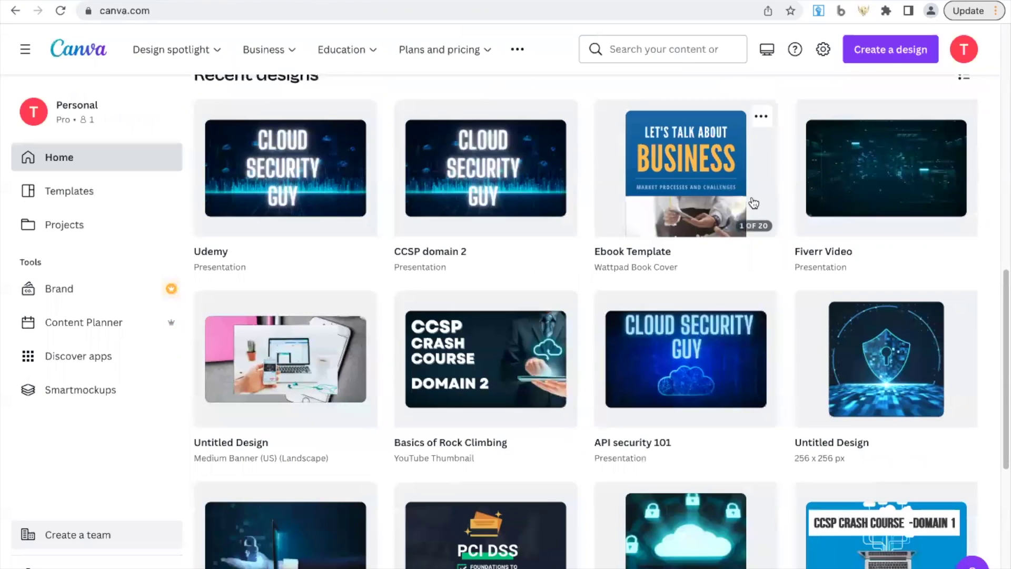
{"action": "left_click", "coordinate": [895, 58]}
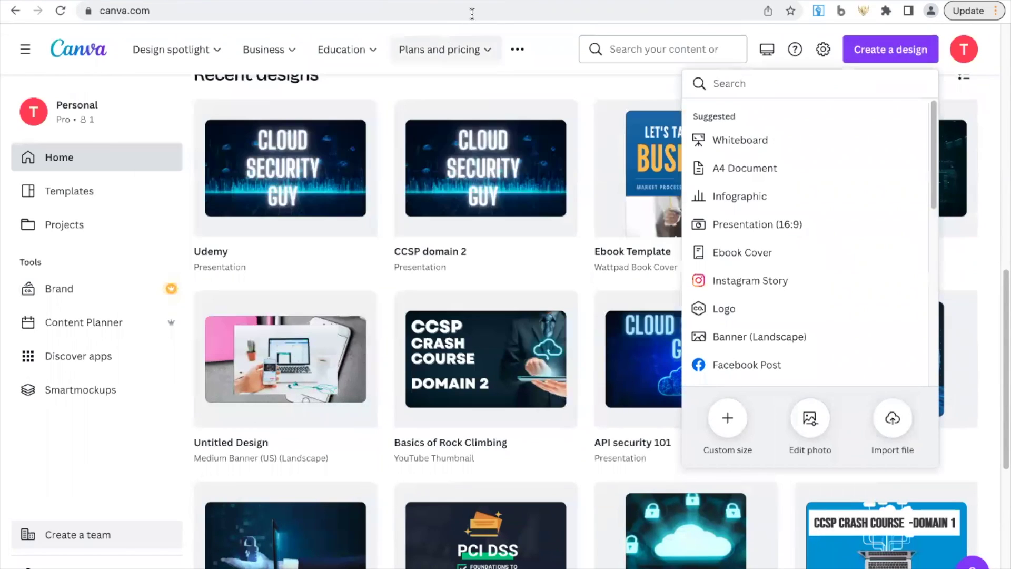
{"action": "left_click", "coordinate": [744, 224]}
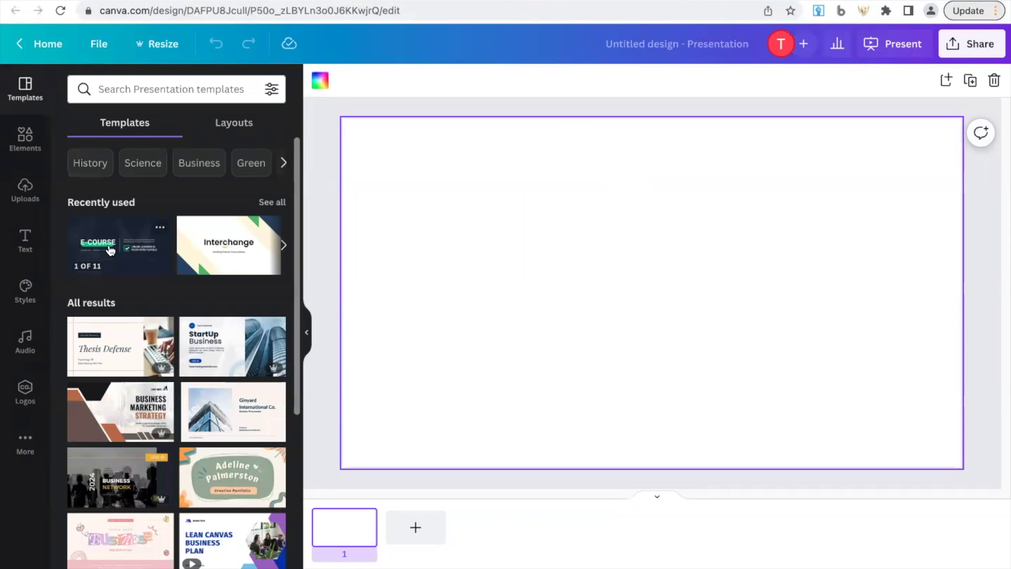
{"action": "left_click", "coordinate": [130, 235]}
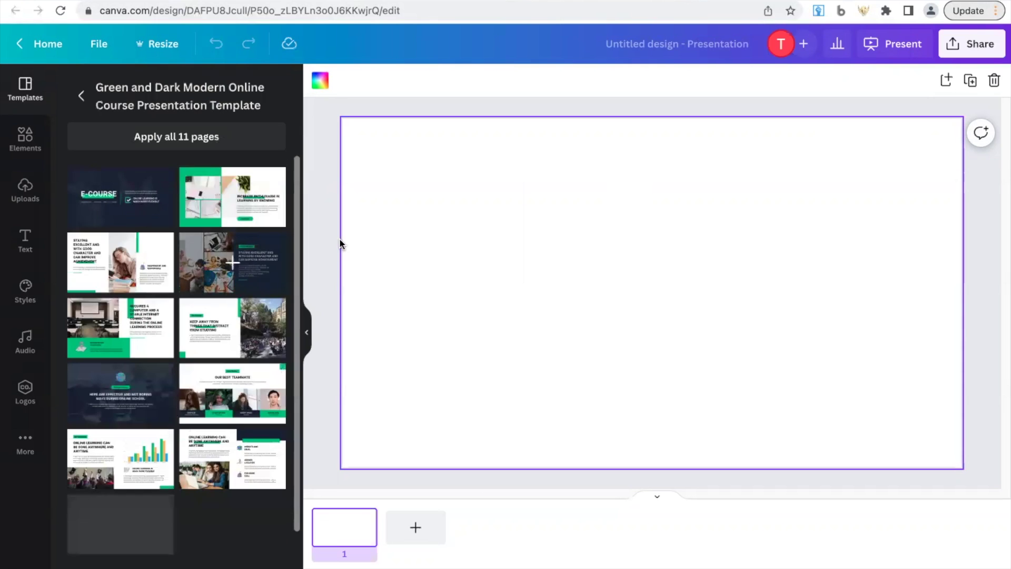
{"action": "left_click", "coordinate": [121, 262]}
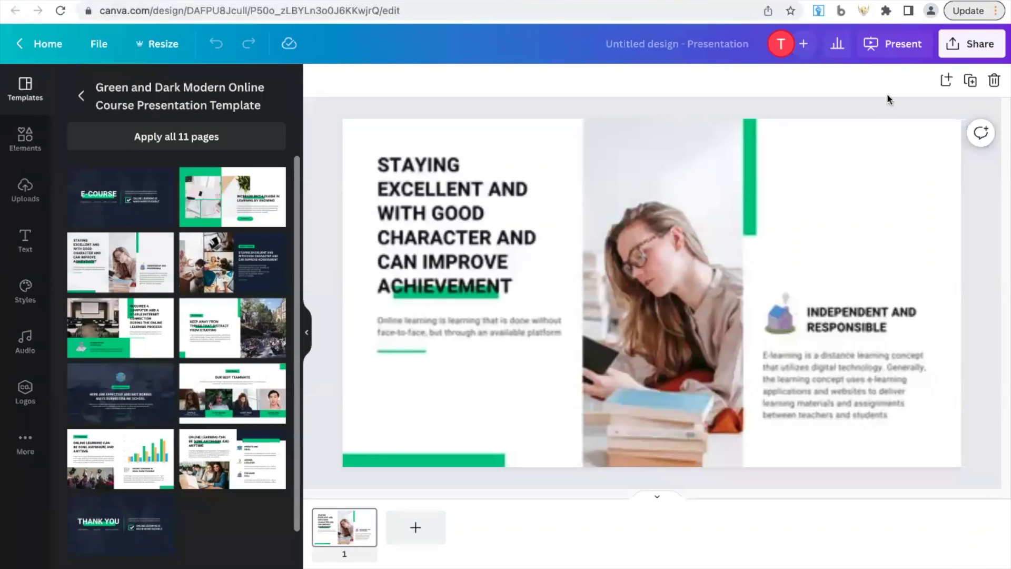
Set the presentation's presenting type to Present and record and continue to the recording setup.
{"action": "left_click", "coordinate": [890, 48]}
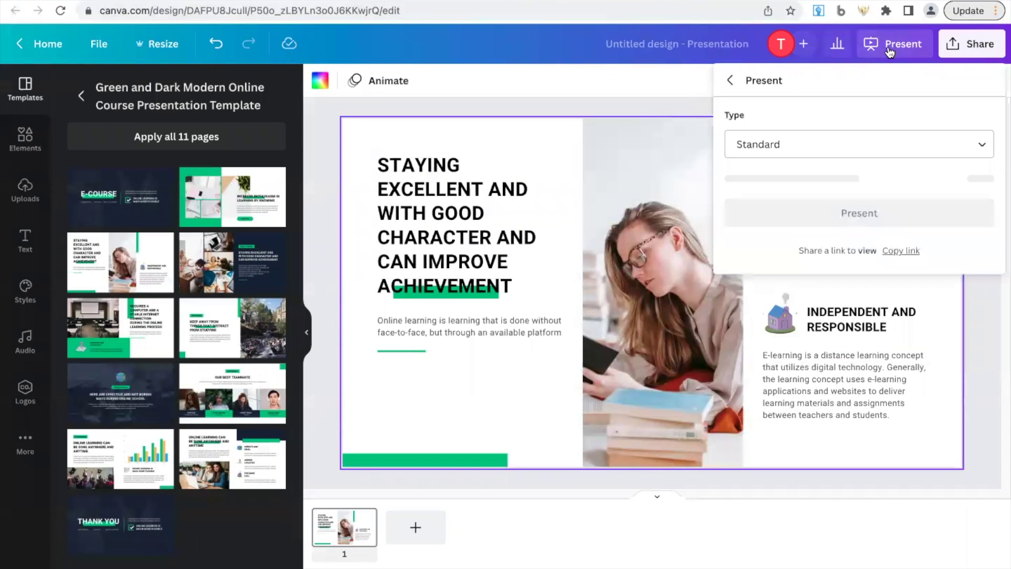
{"action": "left_click", "coordinate": [828, 152]}
{"action": "left_click", "coordinate": [807, 279]}
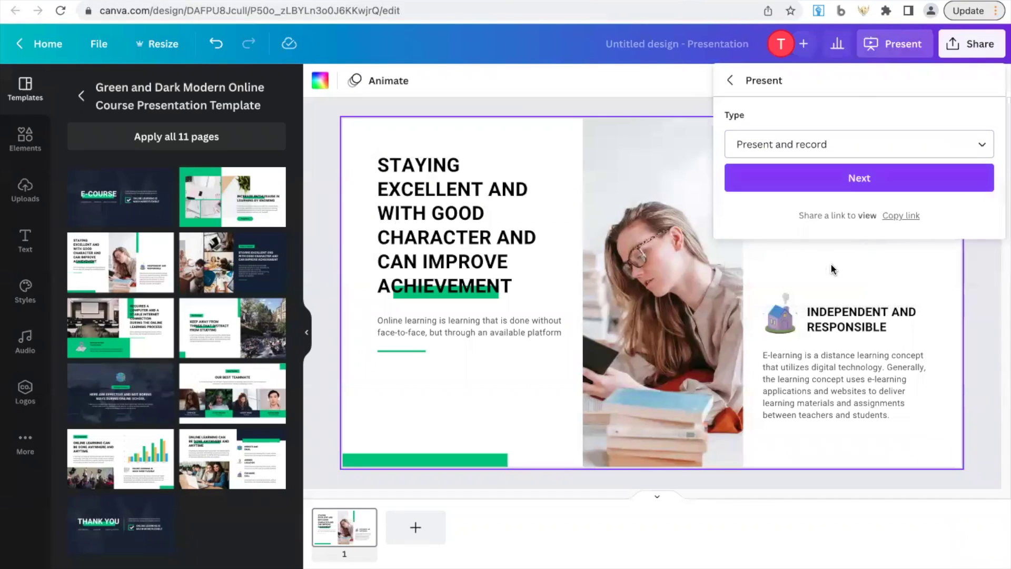
{"action": "left_click", "coordinate": [853, 177]}
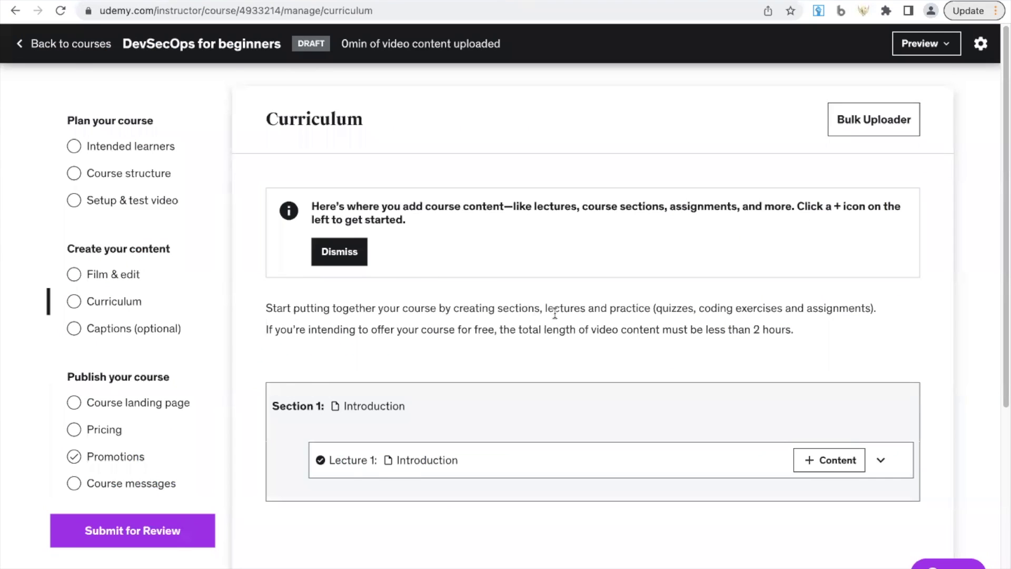
On the Udemy Curriculum page, add a new section titled "Intro to devsecops" after Section 1.
{"action": "scroll", "coordinate": [548, 307], "scroll_direction": "down", "scroll_amount": 3}
{"action": "left_click", "coordinate": [257, 389]}
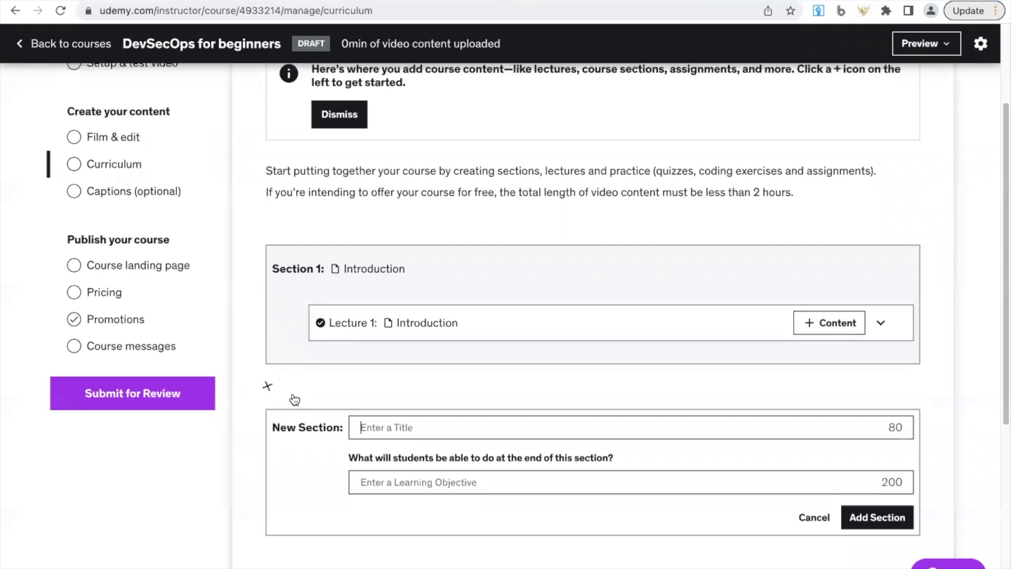
{"action": "scroll", "coordinate": [342, 535], "scroll_direction": "down", "scroll_amount": 1}
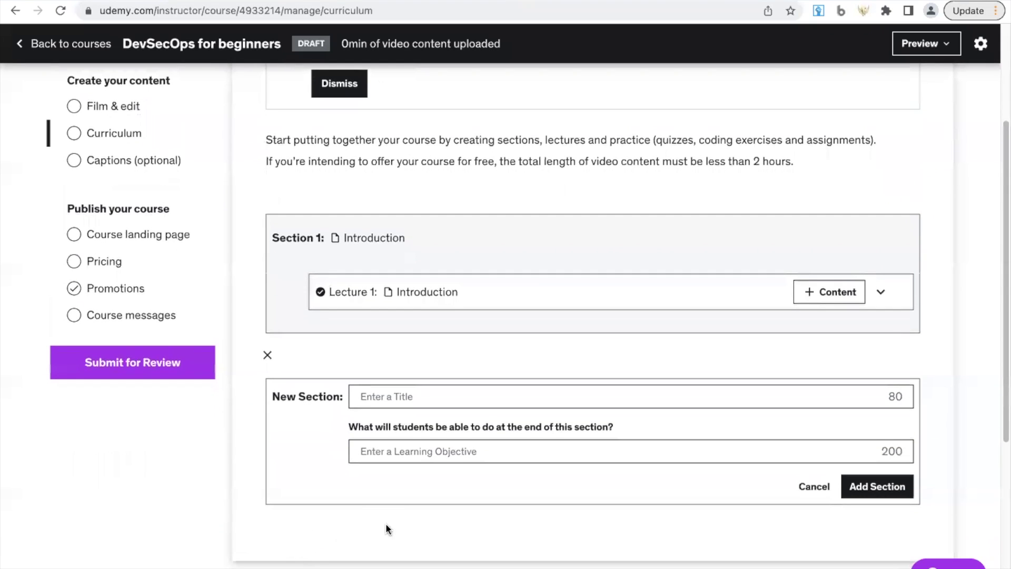
{"action": "scroll", "coordinate": [580, 510], "scroll_direction": "down", "scroll_amount": 6}
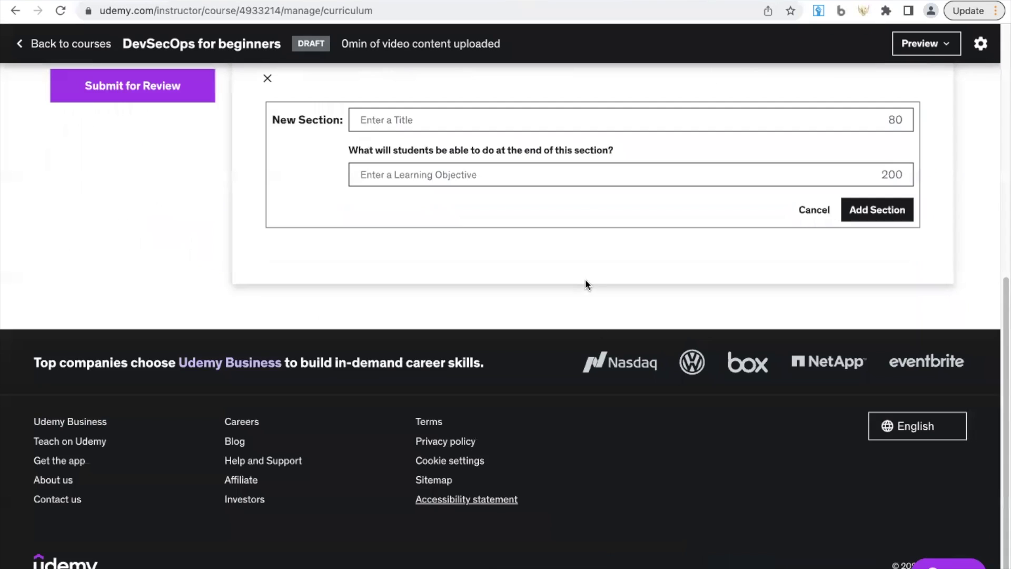
{"action": "scroll", "coordinate": [586, 285], "scroll_direction": "up", "scroll_amount": 5}
{"action": "scroll", "coordinate": [567, 367], "scroll_direction": "up", "scroll_amount": 1}
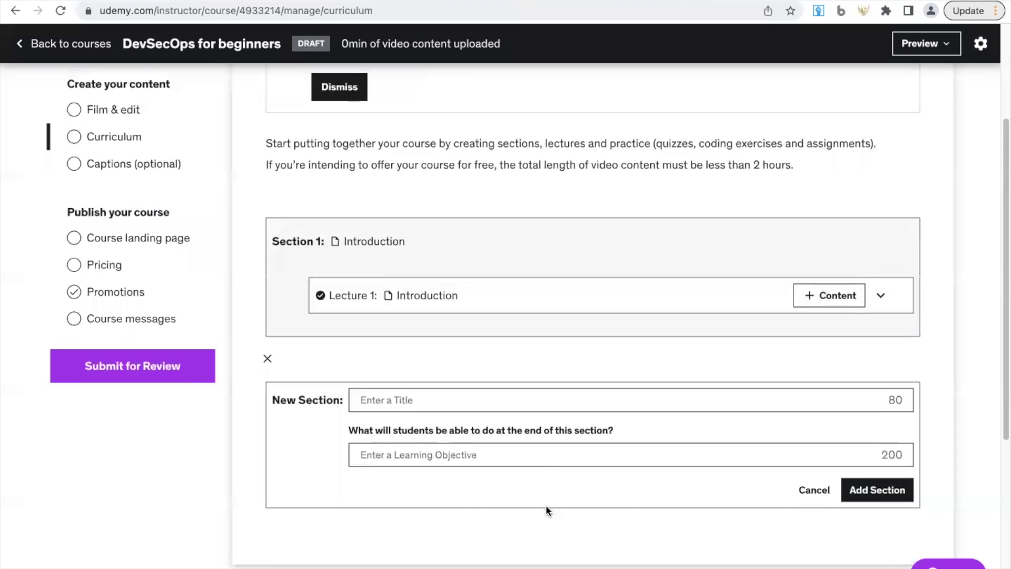
{"action": "left_click", "coordinate": [851, 487]}
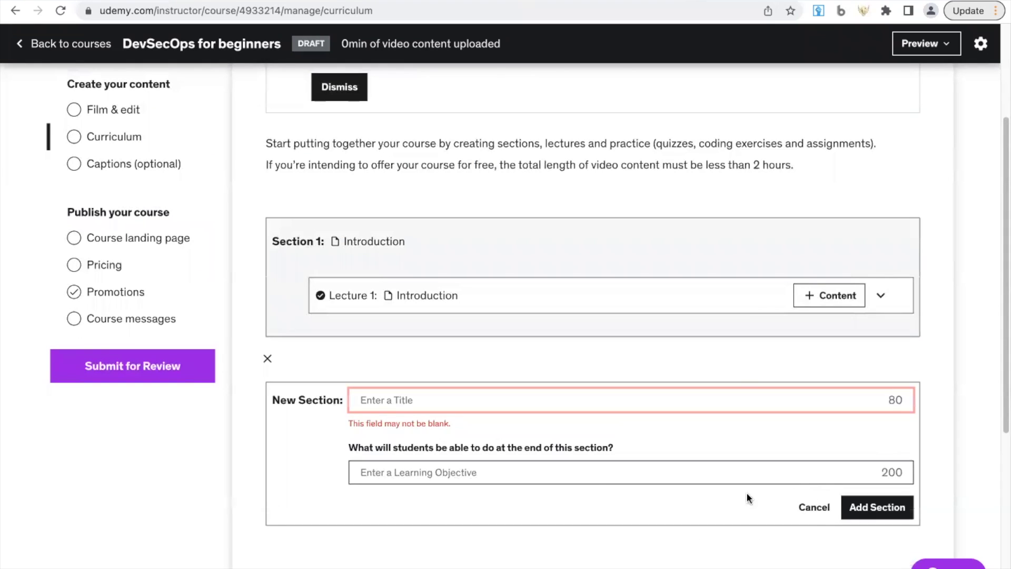
{"action": "left_click", "coordinate": [480, 409]}
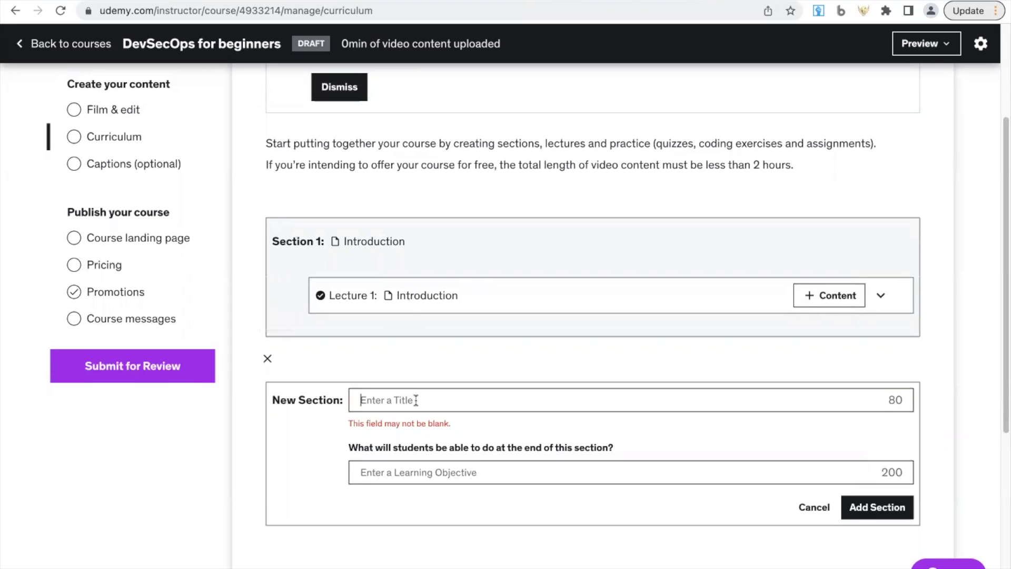
{"action": "type", "text": "Intro to devsecops"}
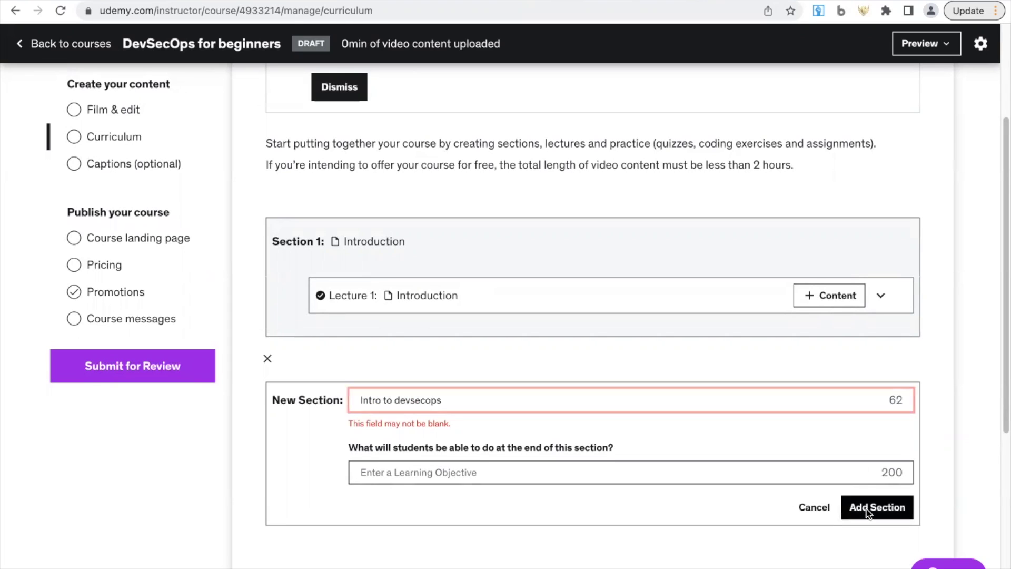
{"action": "left_click", "coordinate": [866, 508]}
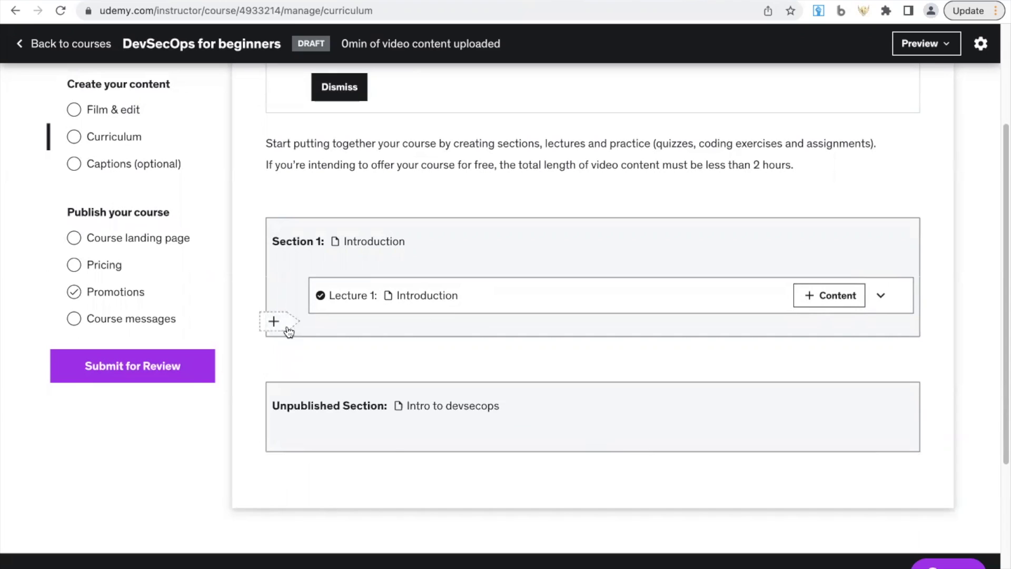
Add a lecture titled "intro" to Section 1, below the Introduction lecture.
{"action": "left_click", "coordinate": [283, 325]}
{"action": "left_click", "coordinate": [360, 343]}
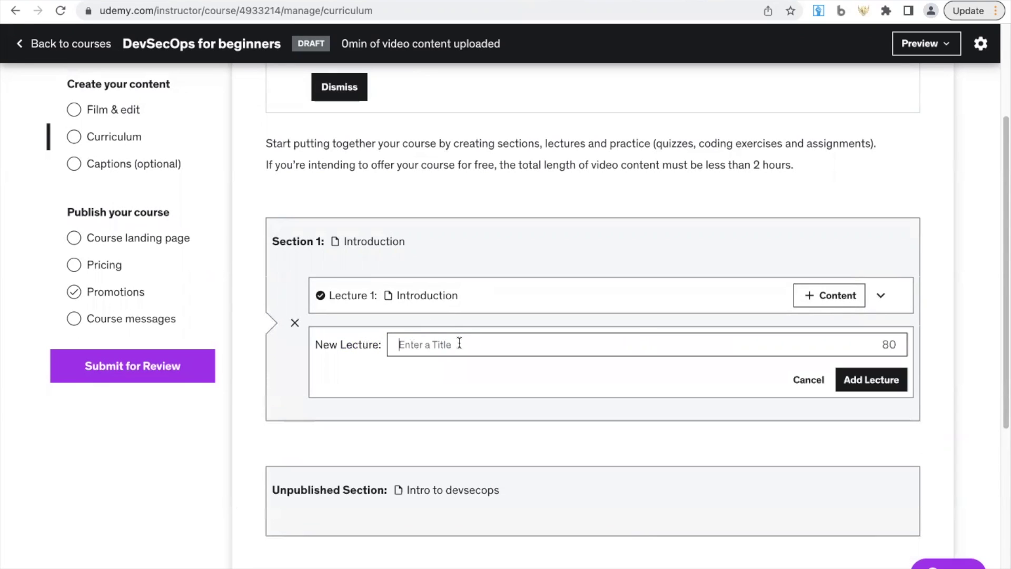
{"action": "left_click", "coordinate": [866, 379]}
{"action": "left_click", "coordinate": [559, 348]}
{"action": "type", "text": "ionic"}
{"action": "key", "text": "BackSpace"}
{"action": "key", "text": "BackSpace"}
{"action": "key", "text": "BackSpace"}
{"action": "key", "text": "BackSpace"}
{"action": "type", "text": "ntro"}
{"action": "left_click", "coordinate": [869, 397]}
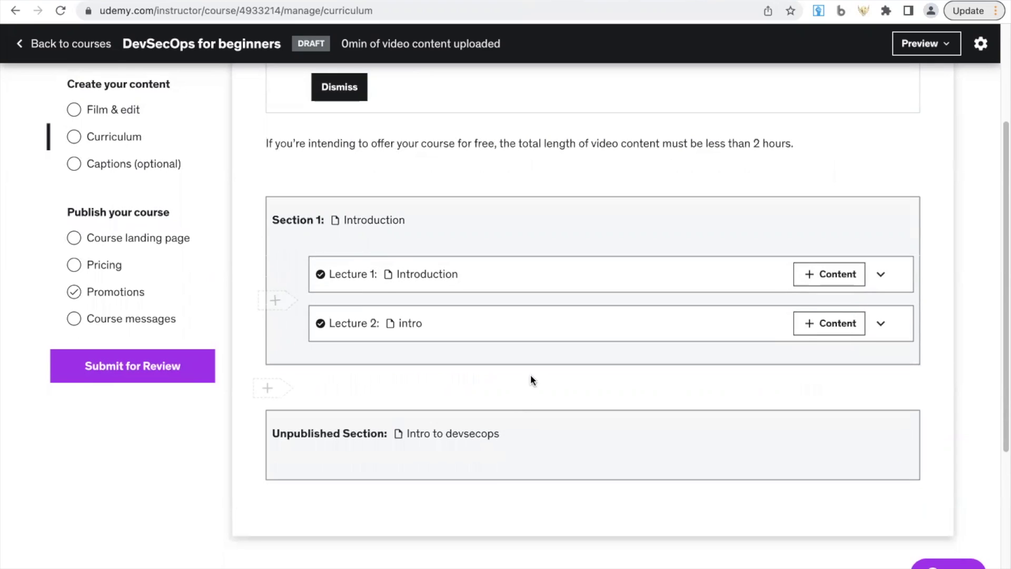
Show the content type choices for the Introduction lecture, and examine the fields of the Course landing page down to the course image.
{"action": "left_click", "coordinate": [846, 285]}
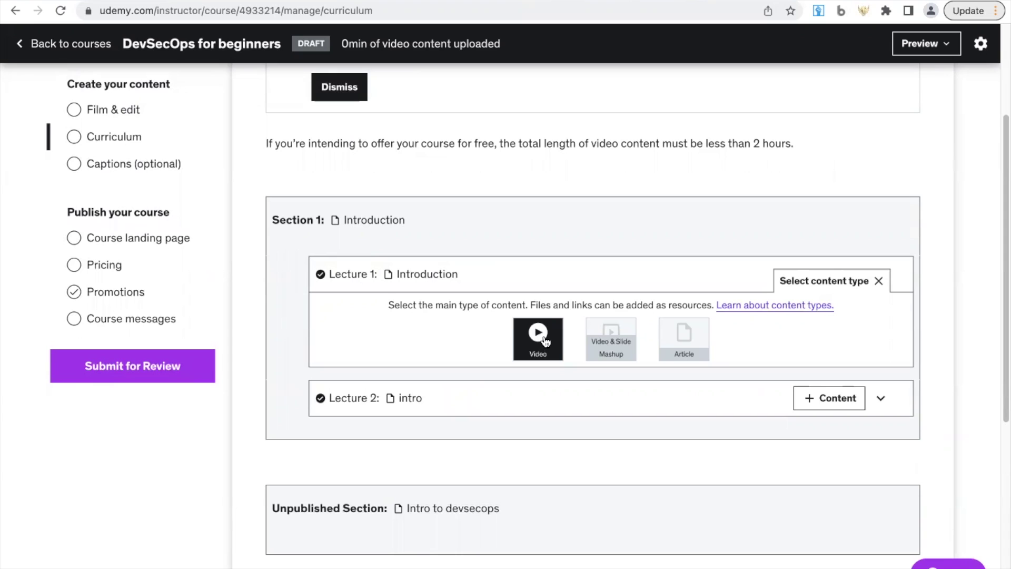
{"action": "left_click", "coordinate": [152, 237]}
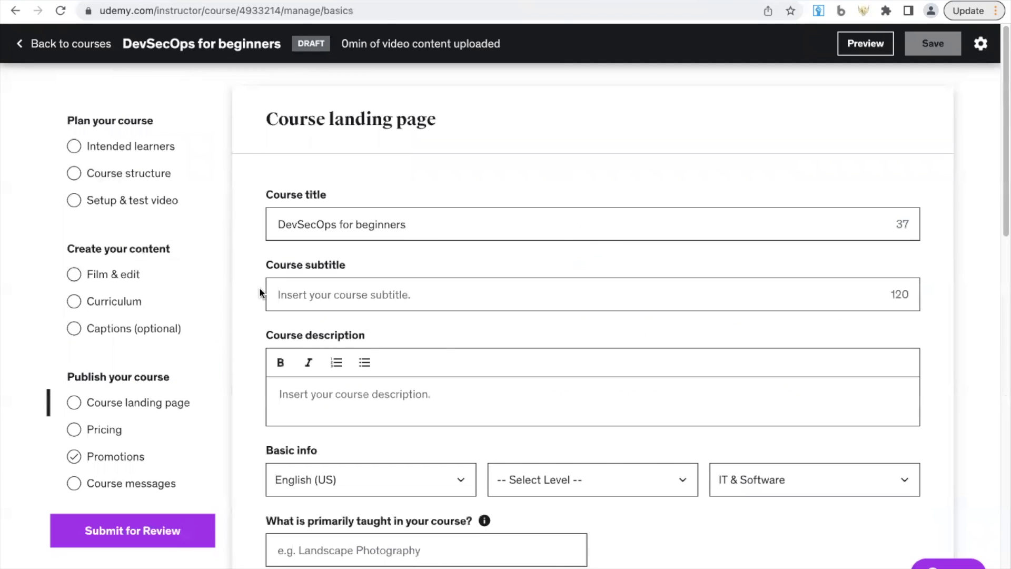
{"action": "left_click", "coordinate": [478, 298]}
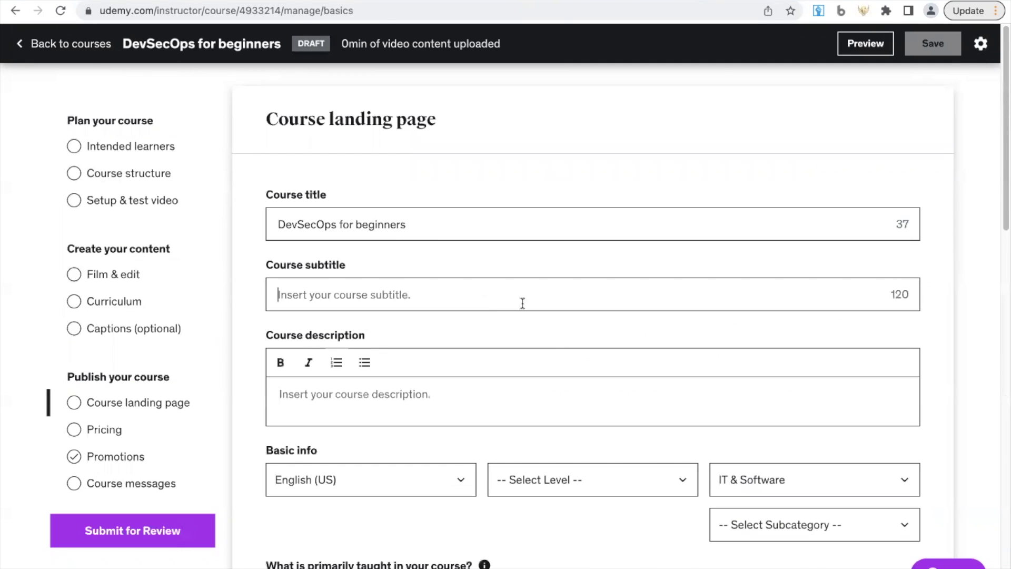
{"action": "scroll", "coordinate": [522, 303], "scroll_direction": "down", "scroll_amount": 3}
{"action": "key", "text": "Tab"}
{"action": "scroll", "coordinate": [479, 316], "scroll_direction": "up", "scroll_amount": 2}
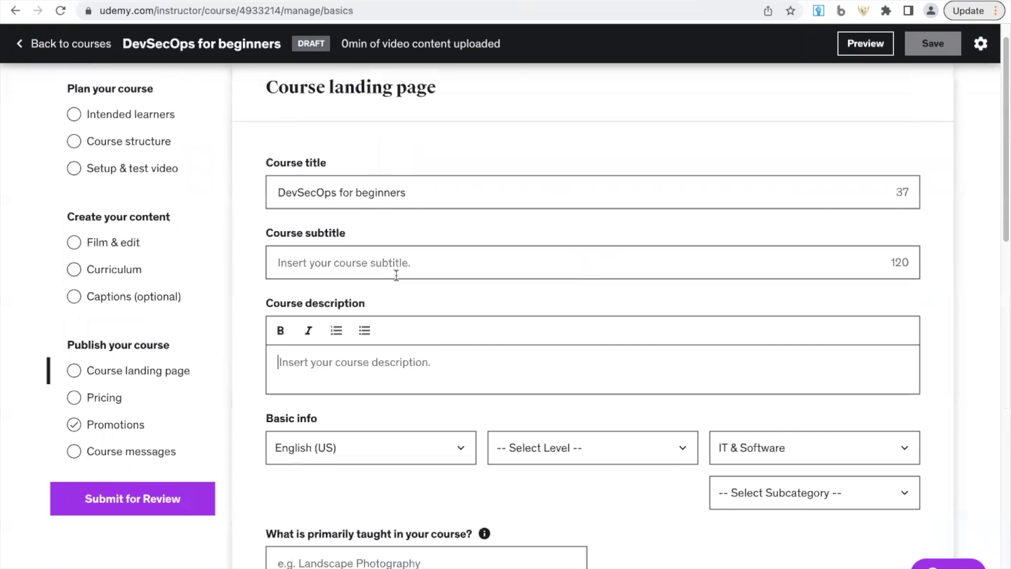
{"action": "left_click", "coordinate": [397, 259]}
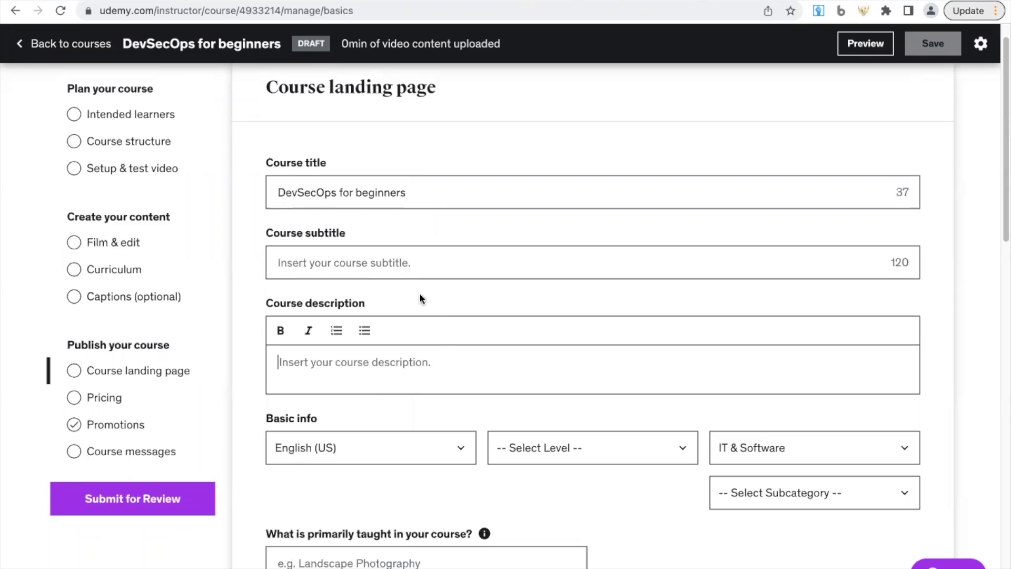
{"action": "scroll", "coordinate": [419, 293], "scroll_direction": "down", "scroll_amount": 8}
{"action": "scroll", "coordinate": [422, 293], "scroll_direction": "up", "scroll_amount": 1}
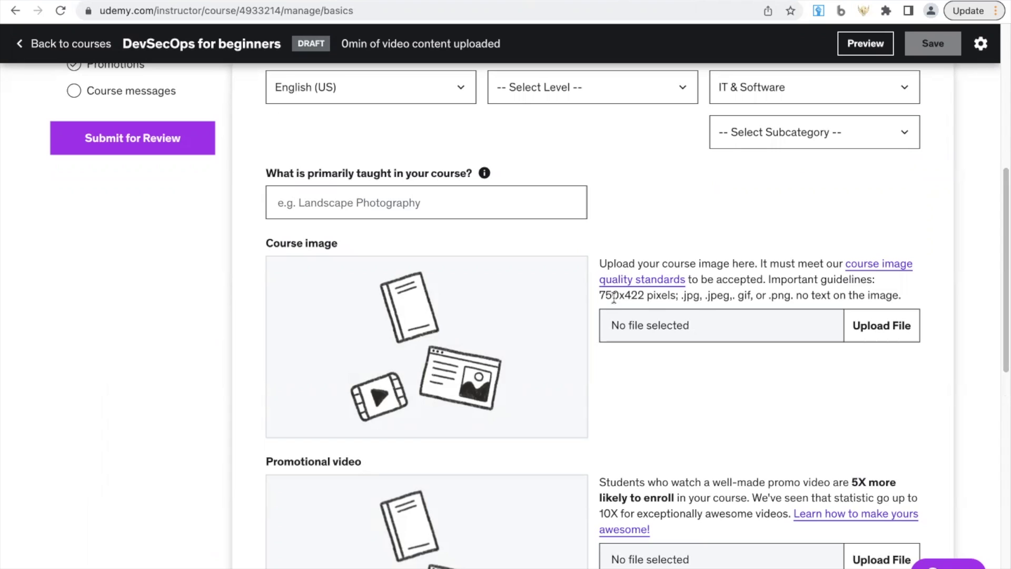
Copy the "750x422 pixels" size requirement from the course image guidelines.
{"action": "left_click_drag", "start_coordinate": [600, 296], "coordinate": [678, 296]}
{"action": "right_click", "coordinate": [656, 295]}
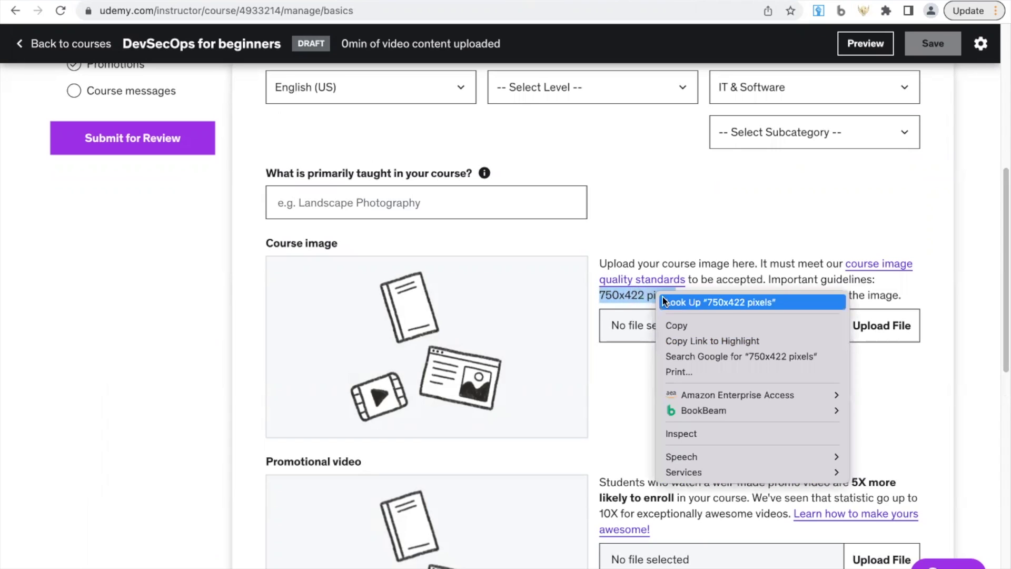
{"action": "left_click", "coordinate": [668, 327]}
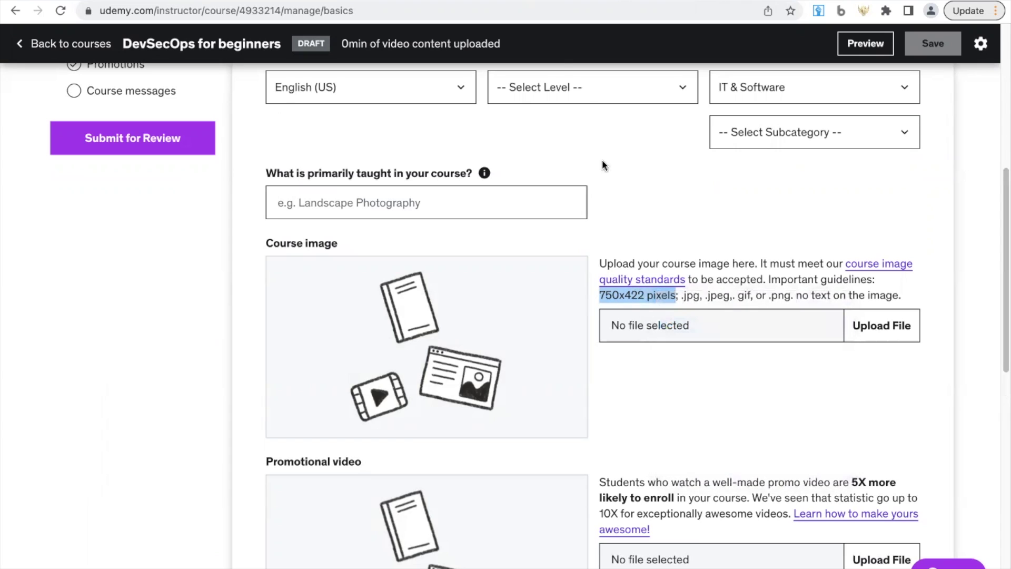
Switch to Canva and create a new custom-size design, 750 px wide and 422 px high.
{"action": "left_click", "coordinate": [591, 2]}
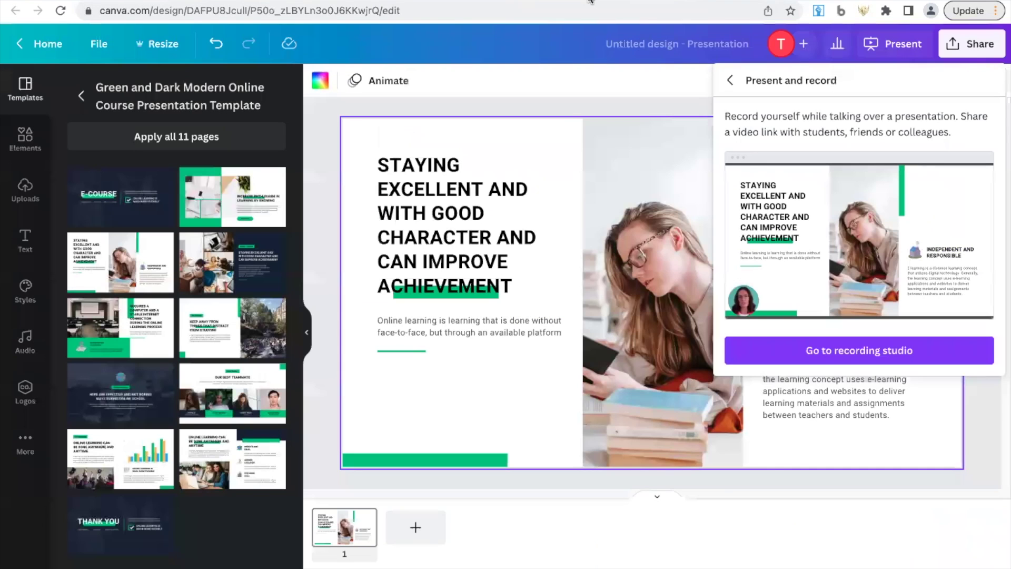
{"action": "left_click", "coordinate": [23, 44]}
{"action": "left_click", "coordinate": [908, 50]}
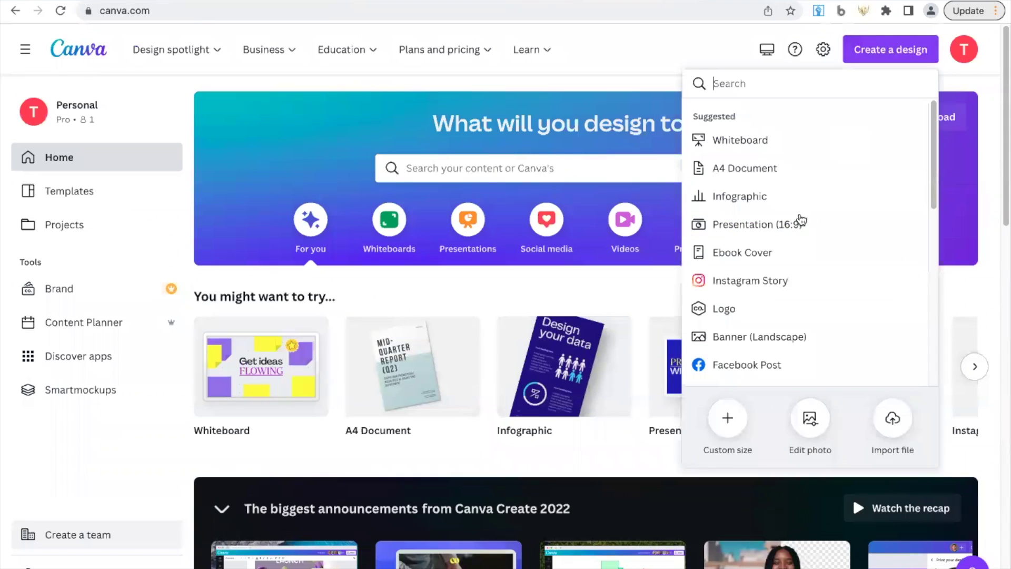
{"action": "left_click", "coordinate": [727, 418]}
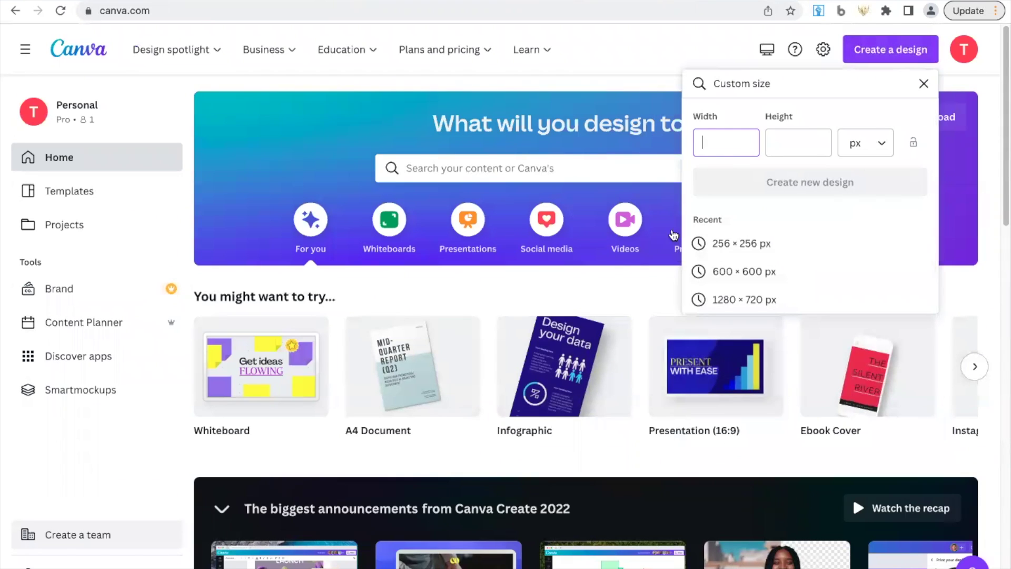
{"action": "type", "text": "750"}
{"action": "key", "text": "Tab"}
{"action": "type", "text": "422"}
{"action": "left_click", "coordinate": [811, 192]}
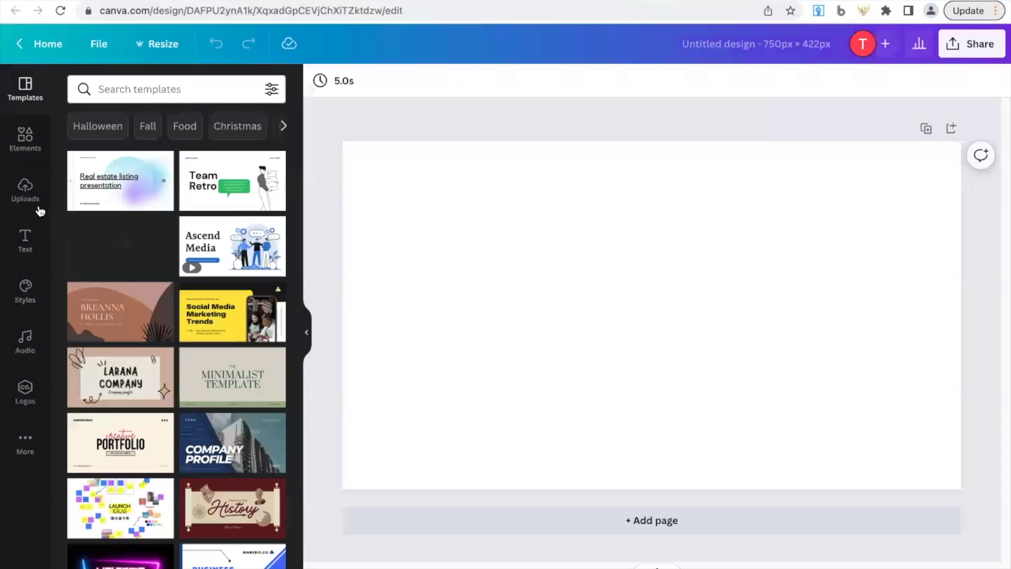
Search the elements for "learning" and add the person-with-globe graphic and the lightbulb-over-book graphic to the blank page.
{"action": "left_click", "coordinate": [26, 138]}
{"action": "left_click", "coordinate": [151, 88]}
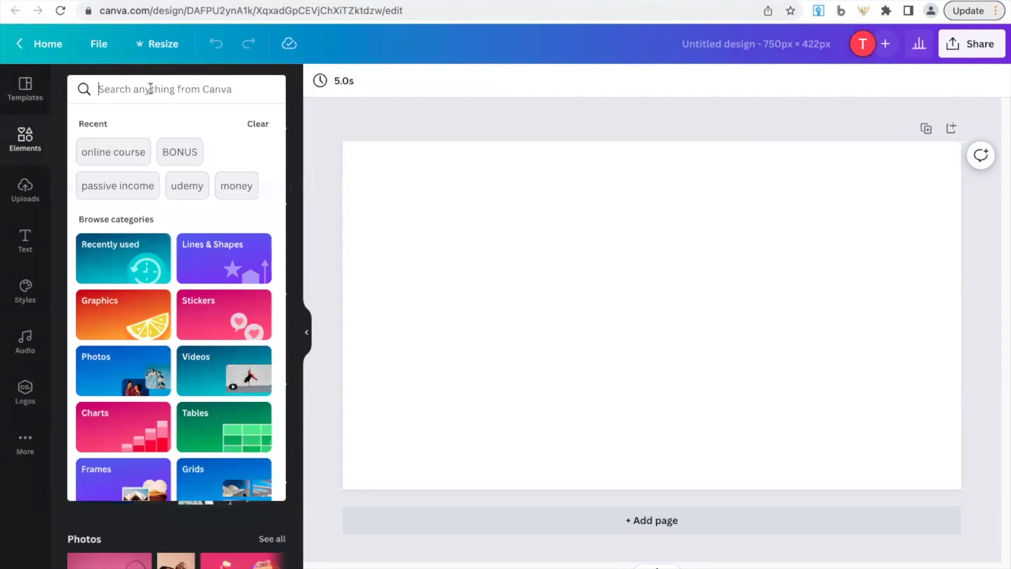
{"action": "type", "text": "learning\\"}
{"action": "key", "text": "BackSpace"}
{"action": "key", "text": "Return"}
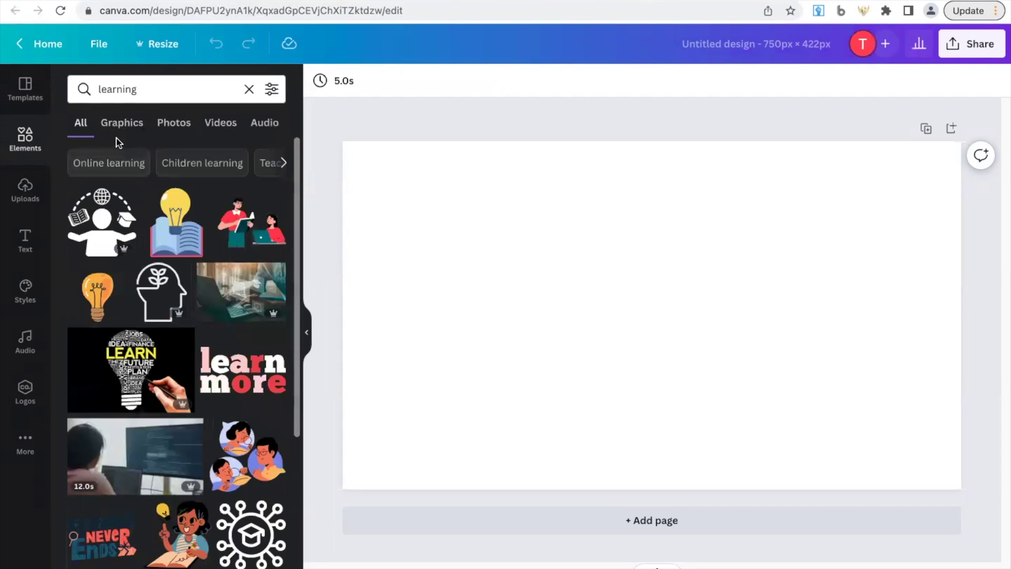
{"action": "left_click", "coordinate": [106, 223]}
{"action": "left_click", "coordinate": [176, 221]}
Arrange the two graphics side by side, with the lightbulb book on the page's left and the person near its centre.
{"action": "left_click_drag", "start_coordinate": [652, 314], "coordinate": [470, 319]}
{"action": "left_click", "coordinate": [653, 316]}
{"action": "left_click_drag", "start_coordinate": [653, 316], "coordinate": [639, 311]}
{"action": "left_click_drag", "start_coordinate": [471, 314], "coordinate": [439, 294]}
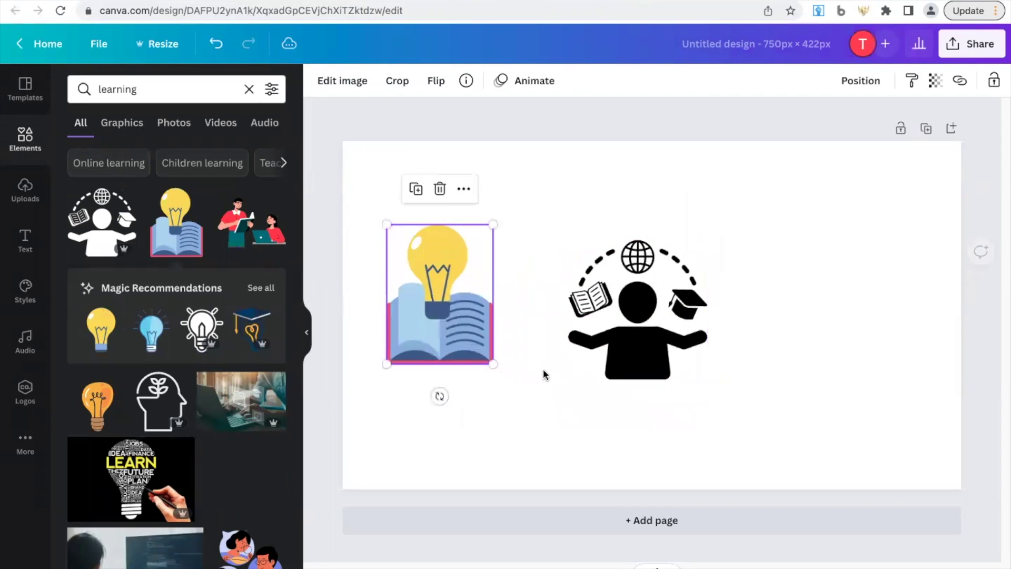
{"action": "left_click", "coordinate": [561, 396]}
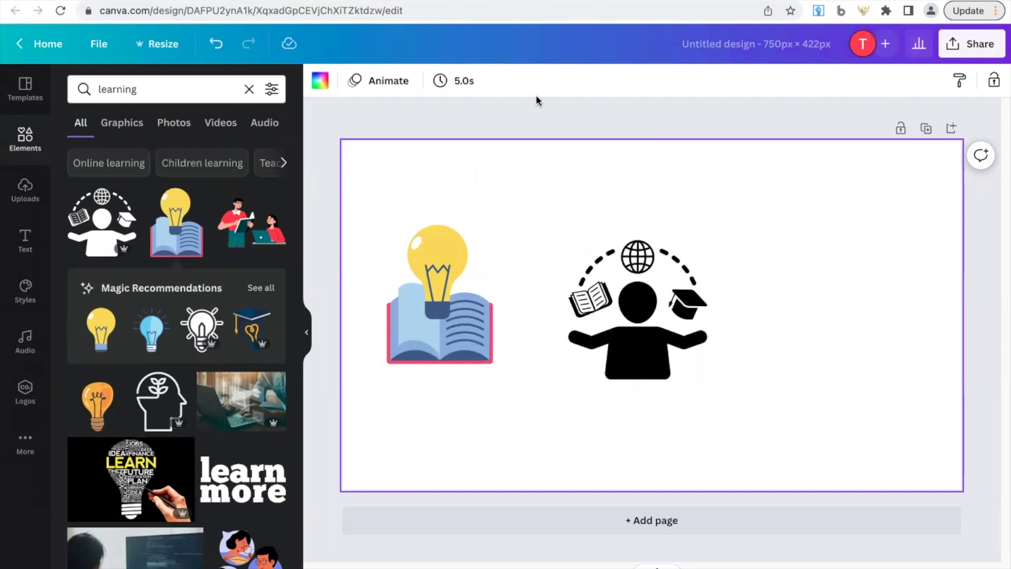
Switch back to Udemy and look over the remaining fields of the Course landing page.
{"action": "left_click", "coordinate": [241, 2]}
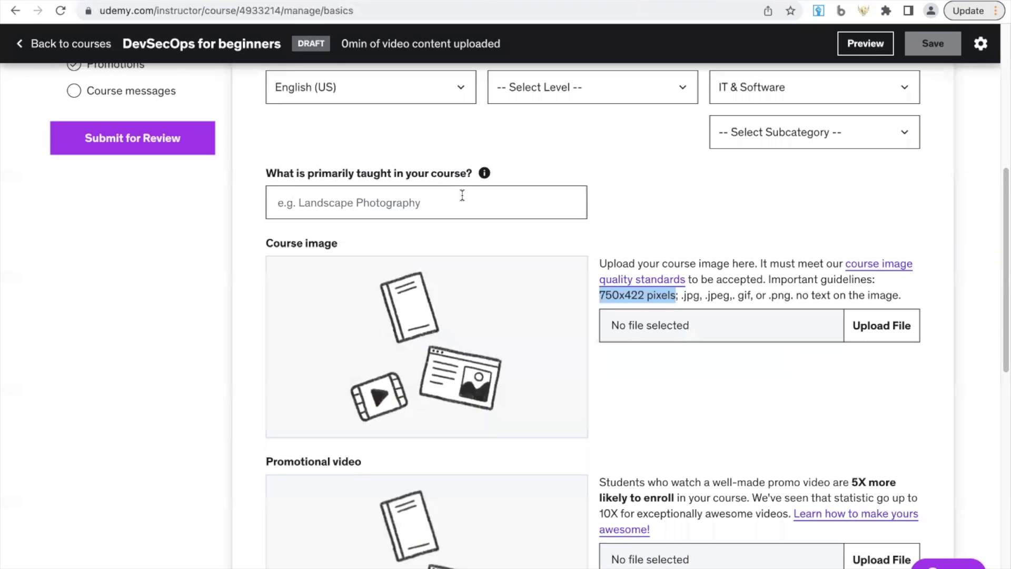
{"action": "scroll", "coordinate": [463, 193], "scroll_direction": "down", "scroll_amount": 5}
{"action": "scroll", "coordinate": [462, 193], "scroll_direction": "up", "scroll_amount": 12}
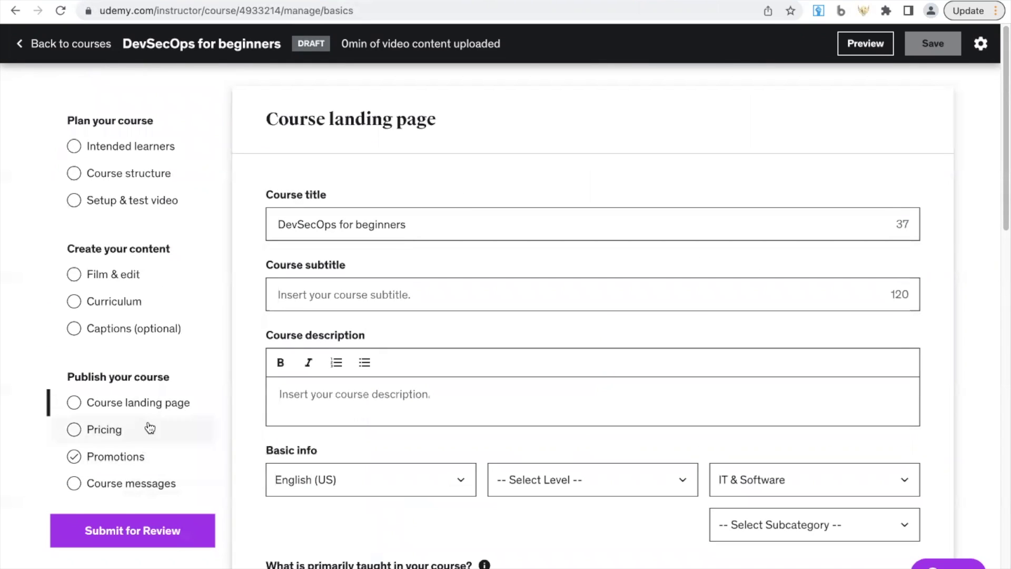
Leave the course editor and open the instructor Tools page to view the available tools.
{"action": "left_click", "coordinate": [80, 49]}
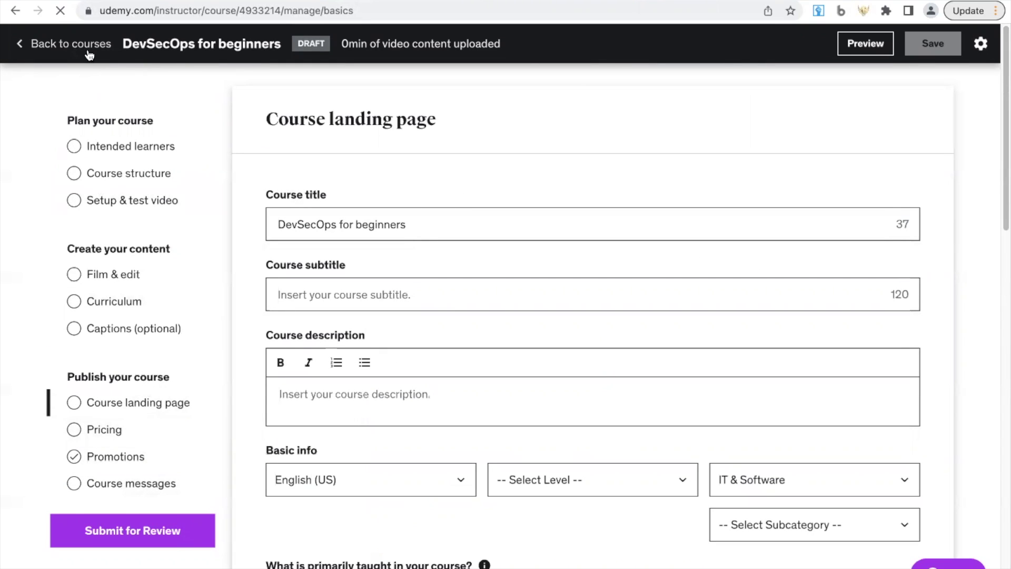
{"action": "mouse_move", "coordinate": [21, 174]}
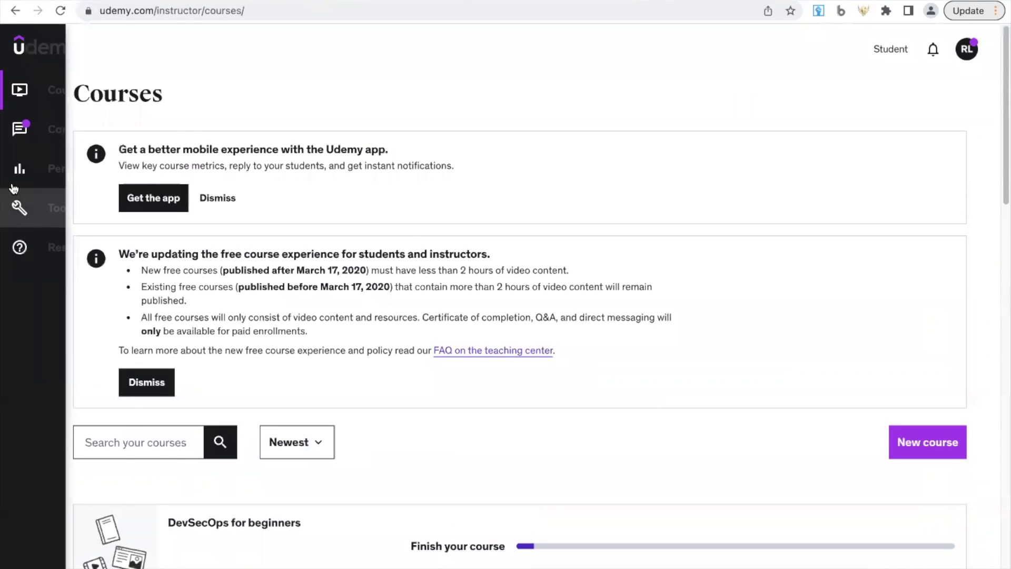
{"action": "left_click", "coordinate": [59, 208]}
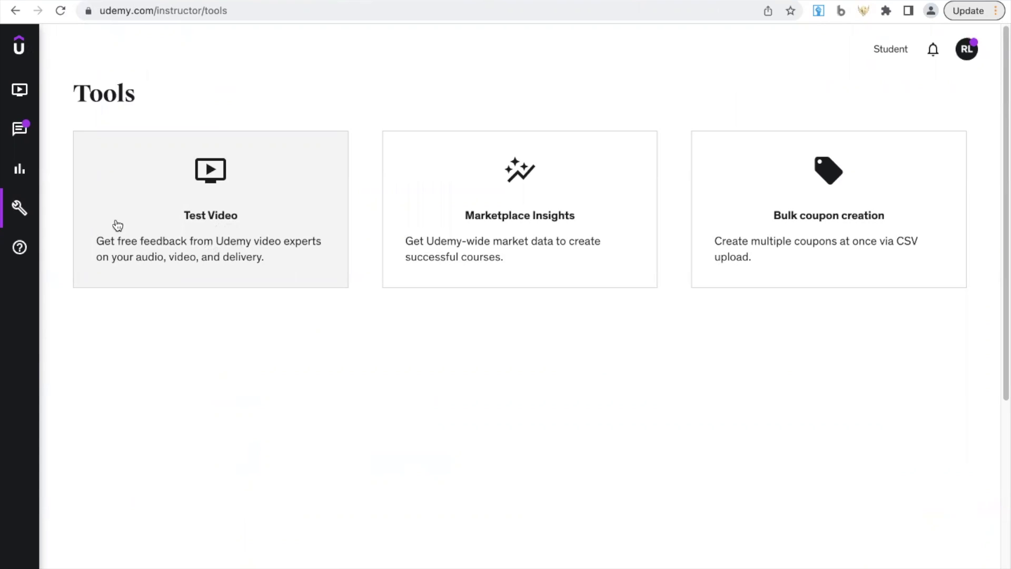
Reopen the "DevSecOps for beginners" draft from the course list and go to its Promotions page.
{"action": "mouse_move", "coordinate": [36, 117]}
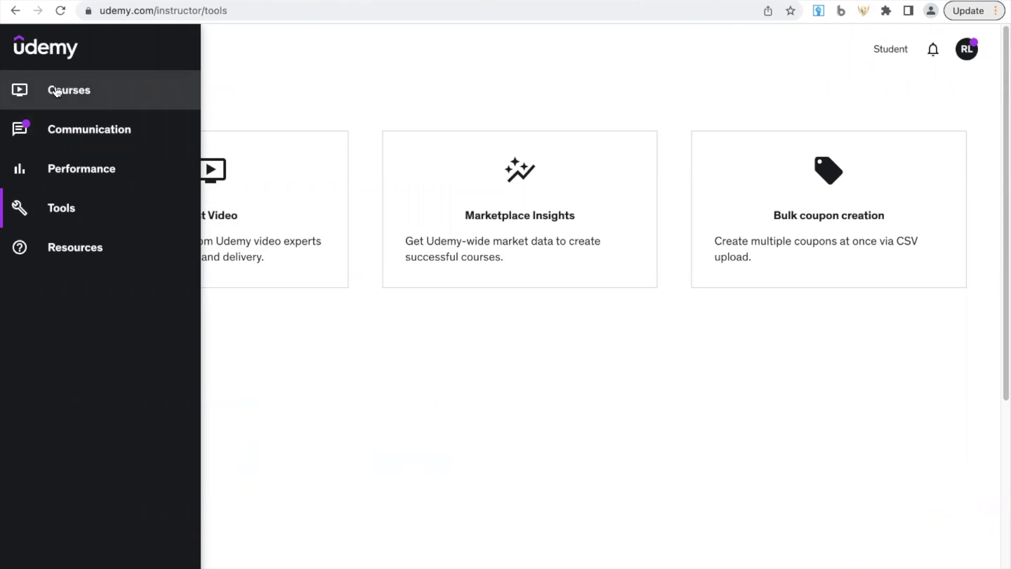
{"action": "left_click", "coordinate": [79, 93]}
{"action": "scroll", "coordinate": [242, 353], "scroll_direction": "down", "scroll_amount": 6}
{"action": "scroll", "coordinate": [316, 305], "scroll_direction": "up", "scroll_amount": 1}
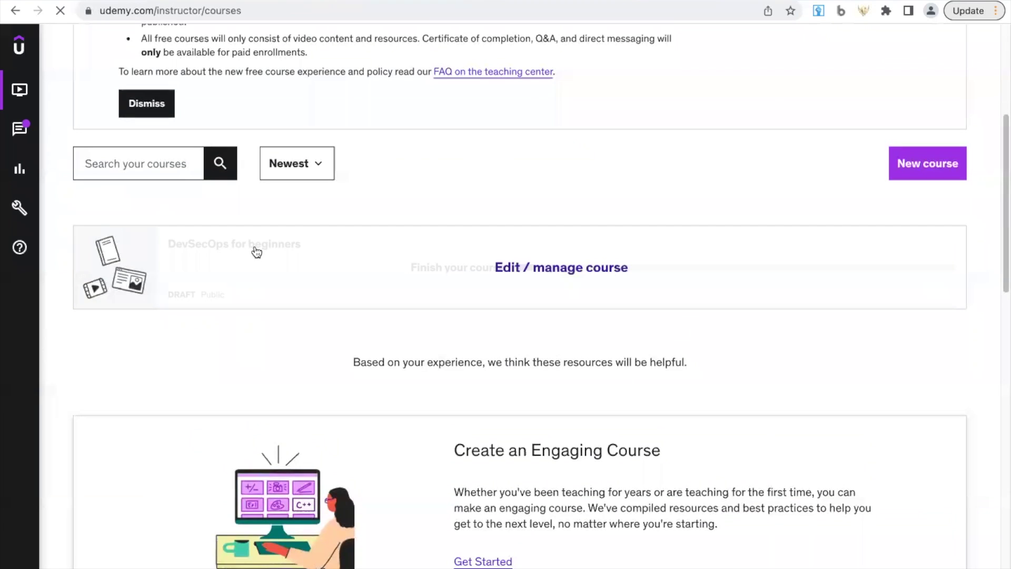
{"action": "left_click", "coordinate": [256, 252]}
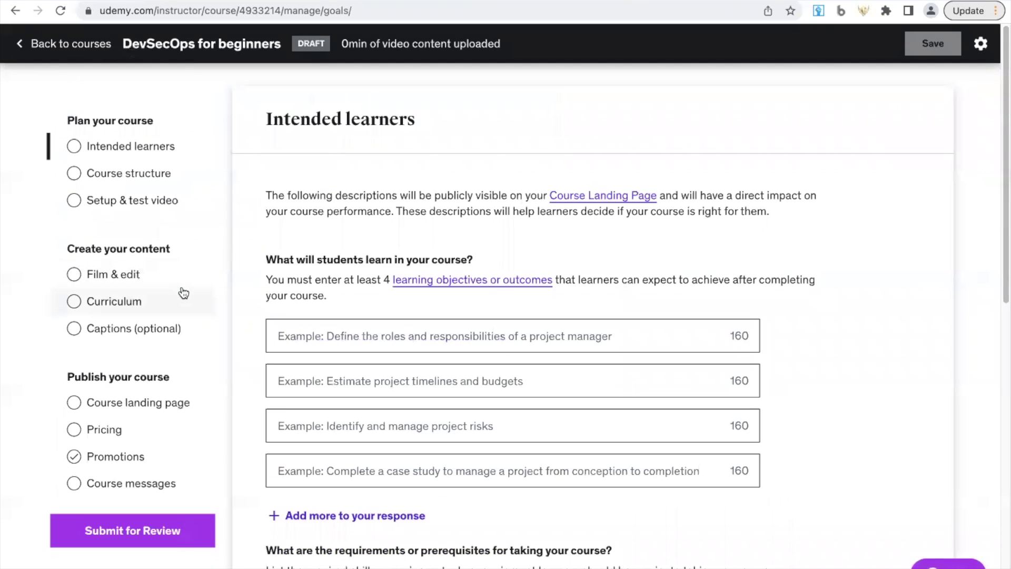
{"action": "left_click", "coordinate": [121, 463]}
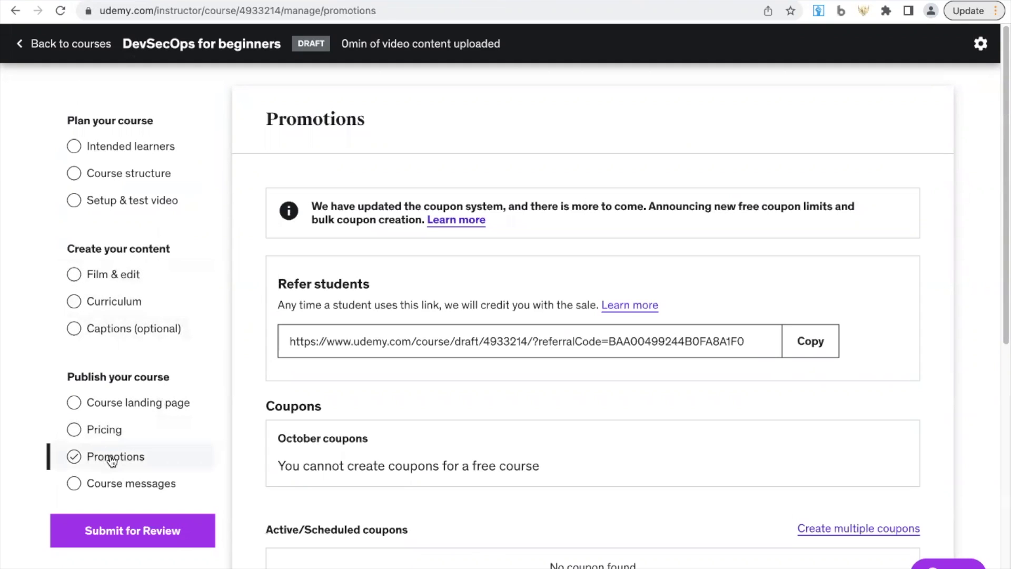
Examine the referral link and coupon sections, view the bulk coupon creation page, and return to Promotions.
{"action": "scroll", "coordinate": [420, 407], "scroll_direction": "down", "scroll_amount": 8}
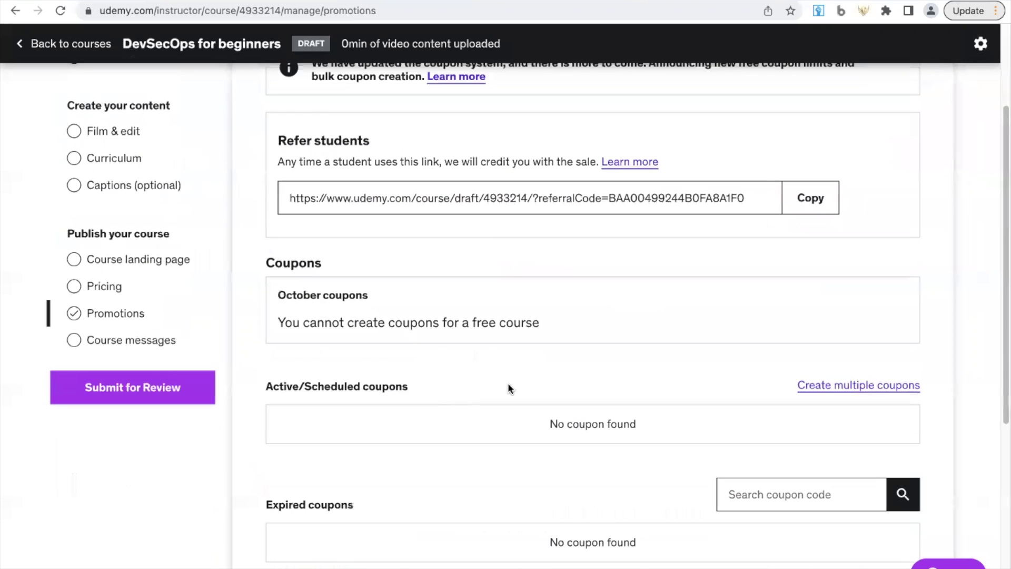
{"action": "scroll", "coordinate": [521, 381], "scroll_direction": "up", "scroll_amount": 7}
{"action": "scroll", "coordinate": [551, 374], "scroll_direction": "down", "scroll_amount": 5}
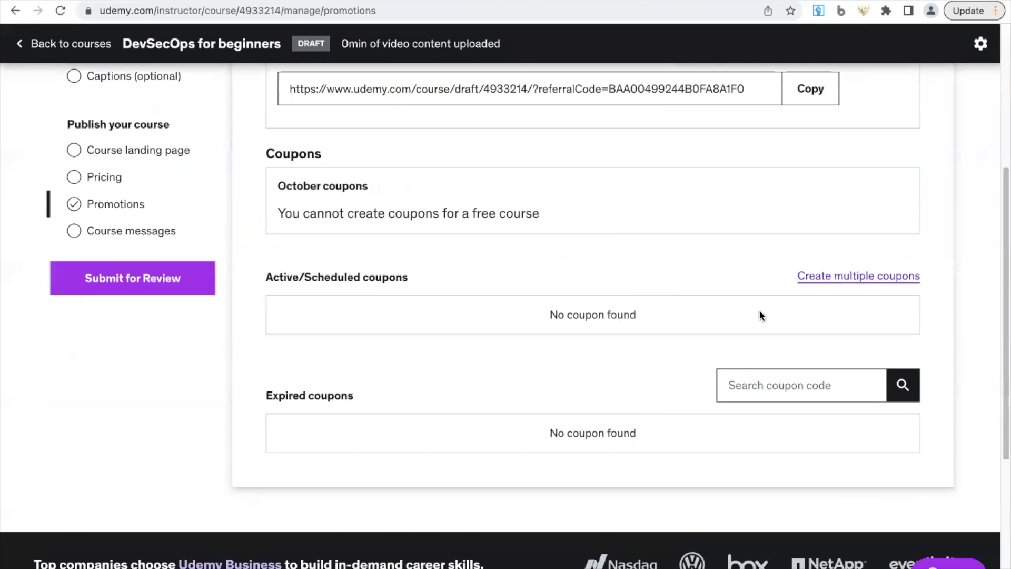
{"action": "scroll", "coordinate": [790, 284], "scroll_direction": "down", "scroll_amount": 1}
{"action": "left_click", "coordinate": [822, 252]}
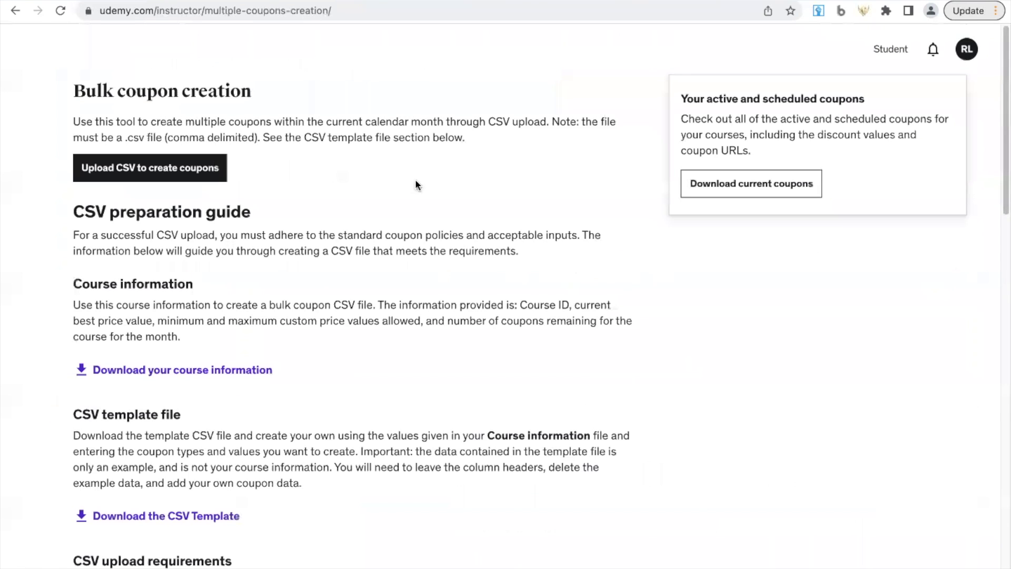
{"action": "key", "text": "alt+Left"}
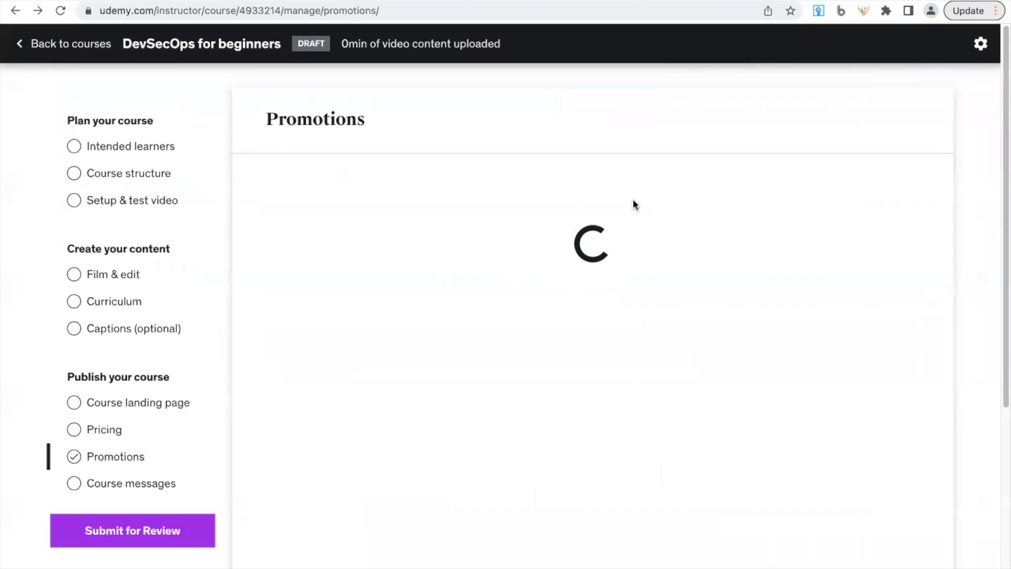
{"action": "scroll", "coordinate": [632, 263], "scroll_direction": "down", "scroll_amount": 8}
{"action": "scroll", "coordinate": [631, 266], "scroll_direction": "up", "scroll_amount": 5}
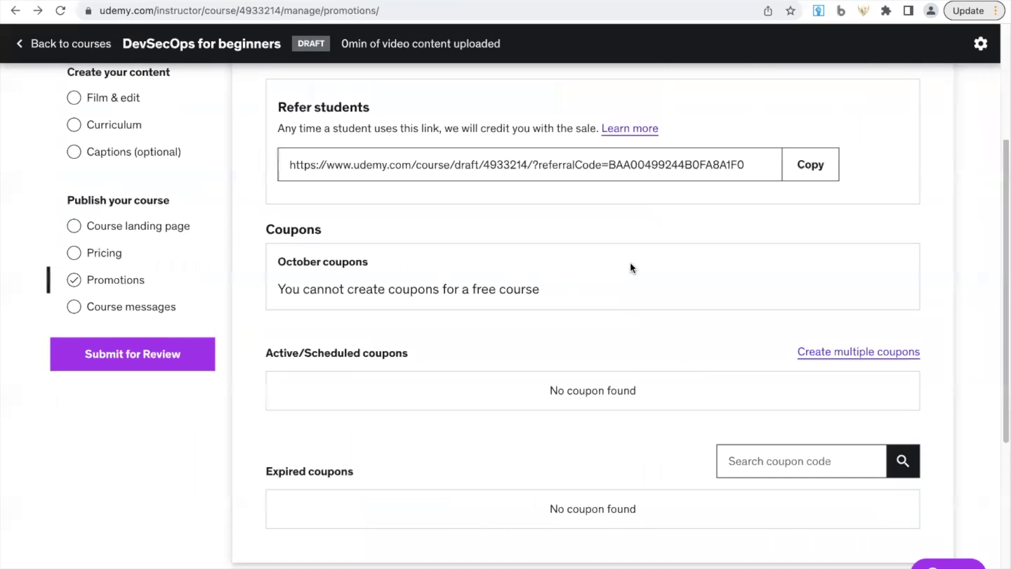
{"action": "scroll", "coordinate": [523, 252], "scroll_direction": "up", "scroll_amount": 1}
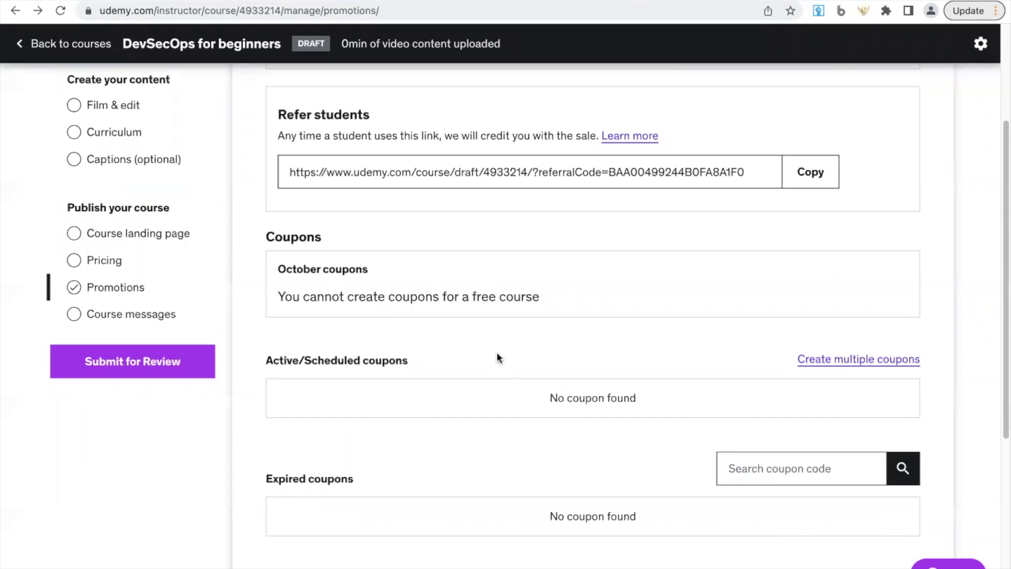
{"action": "scroll", "coordinate": [516, 340], "scroll_direction": "up", "scroll_amount": 2}
{"action": "scroll", "coordinate": [498, 337], "scroll_direction": "down", "scroll_amount": 3}
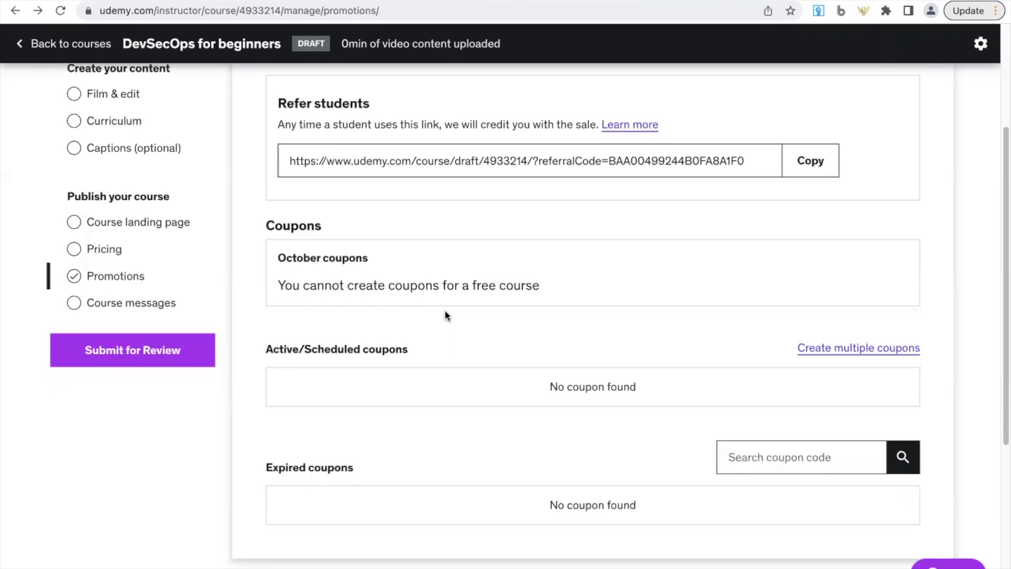
On the Pricing page, choose the $19.99 (tier 1) price tier in USD for the course.
{"action": "left_click", "coordinate": [108, 248]}
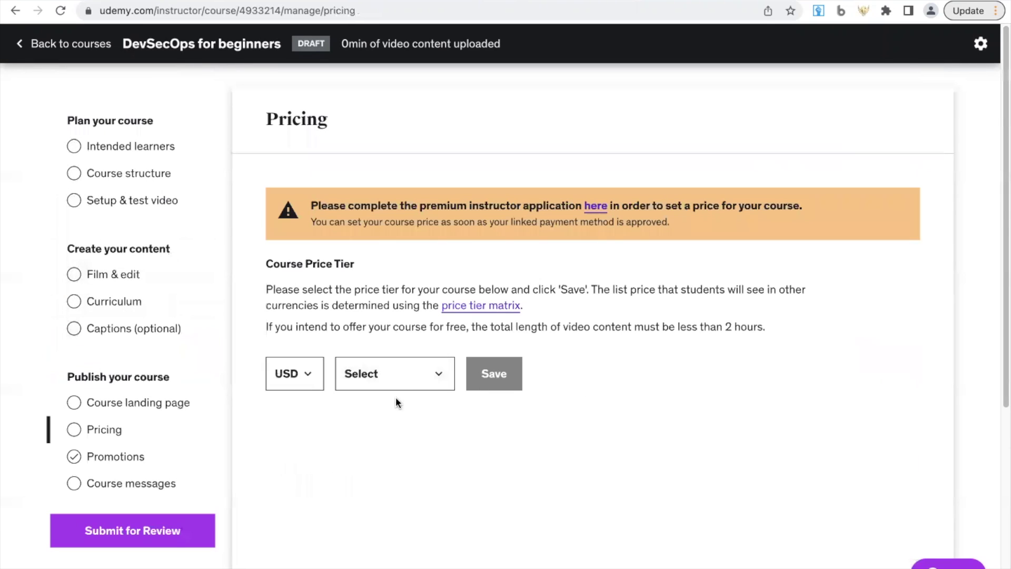
{"action": "left_click", "coordinate": [405, 386]}
{"action": "left_click", "coordinate": [388, 460]}
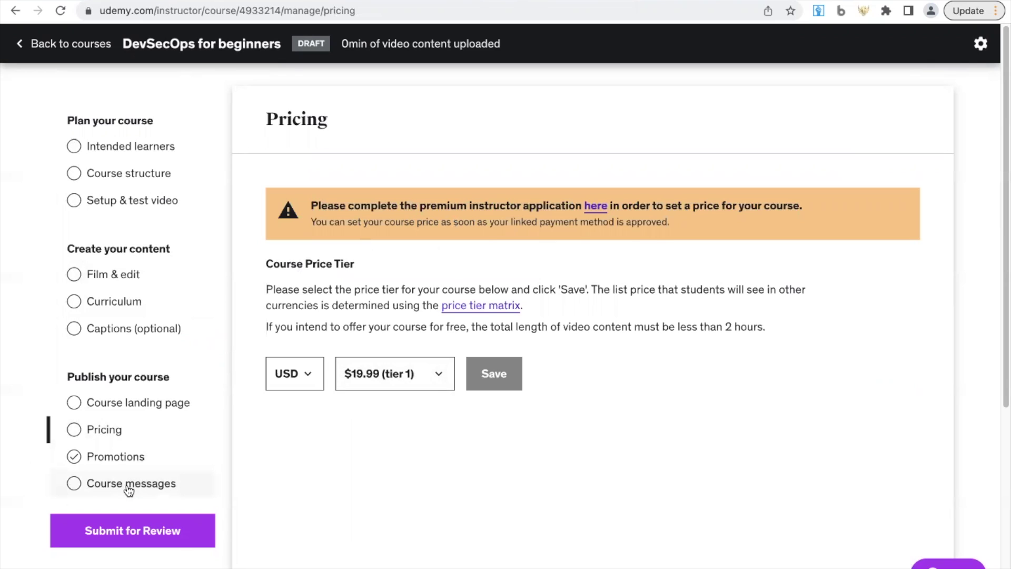
Go back to the Promotions page and check its active, scheduled and expired coupon sections.
{"action": "left_click", "coordinate": [116, 459]}
{"action": "scroll", "coordinate": [435, 396], "scroll_direction": "down", "scroll_amount": 2}
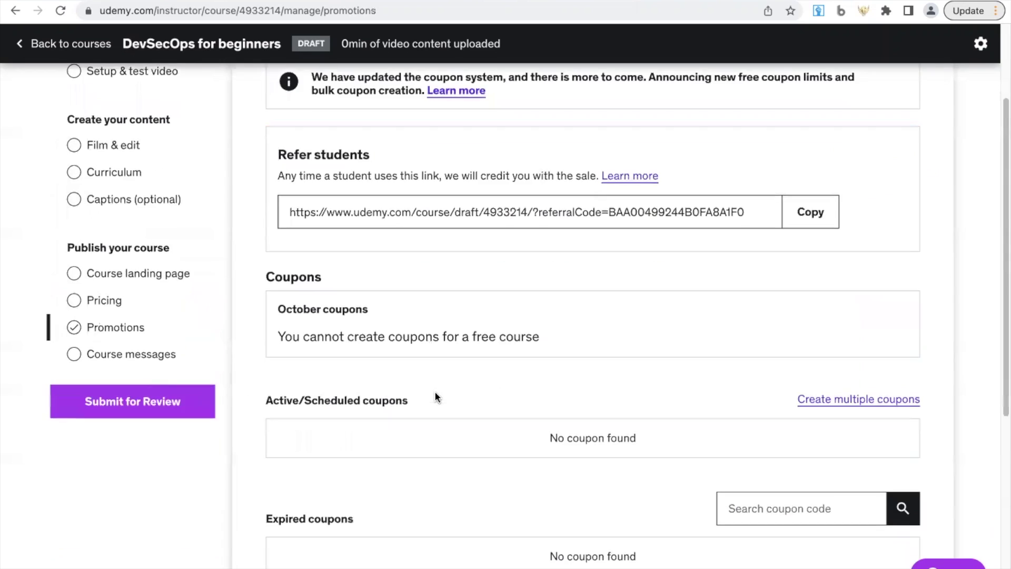
{"action": "scroll", "coordinate": [435, 395], "scroll_direction": "down", "scroll_amount": 2}
{"action": "scroll", "coordinate": [425, 392], "scroll_direction": "down", "scroll_amount": 1}
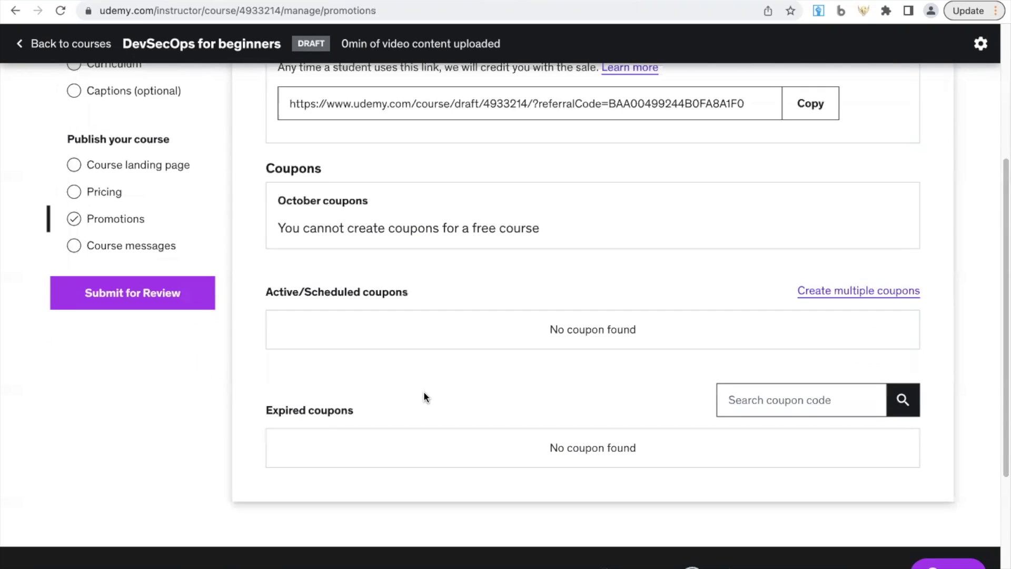